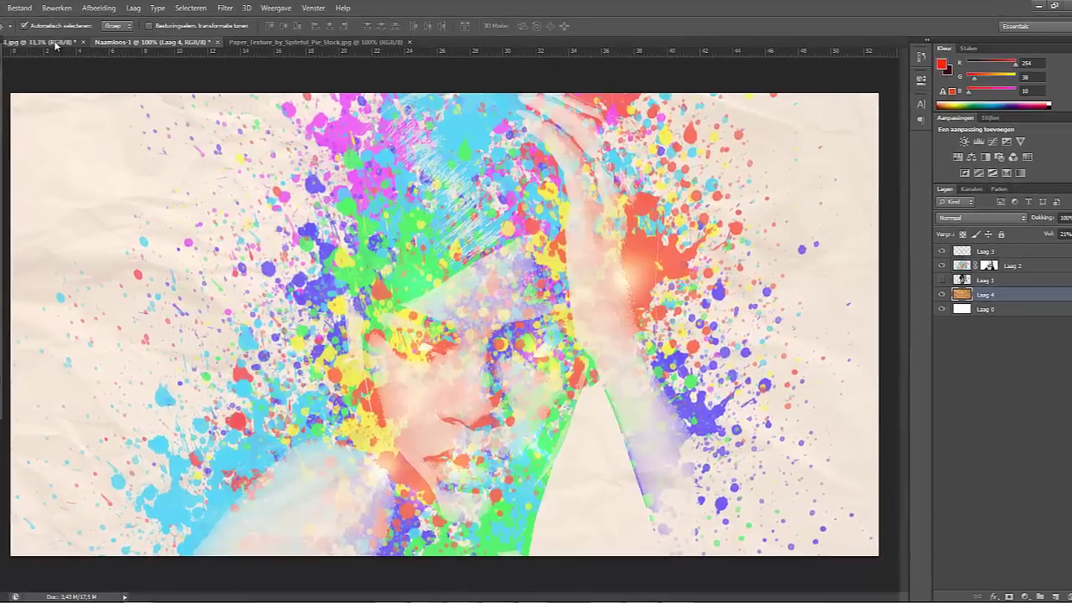
# Switch between the paint-splash composite and the portrait tabs, ending on the black-and-white portrait.
pyautogui.click(55, 44)
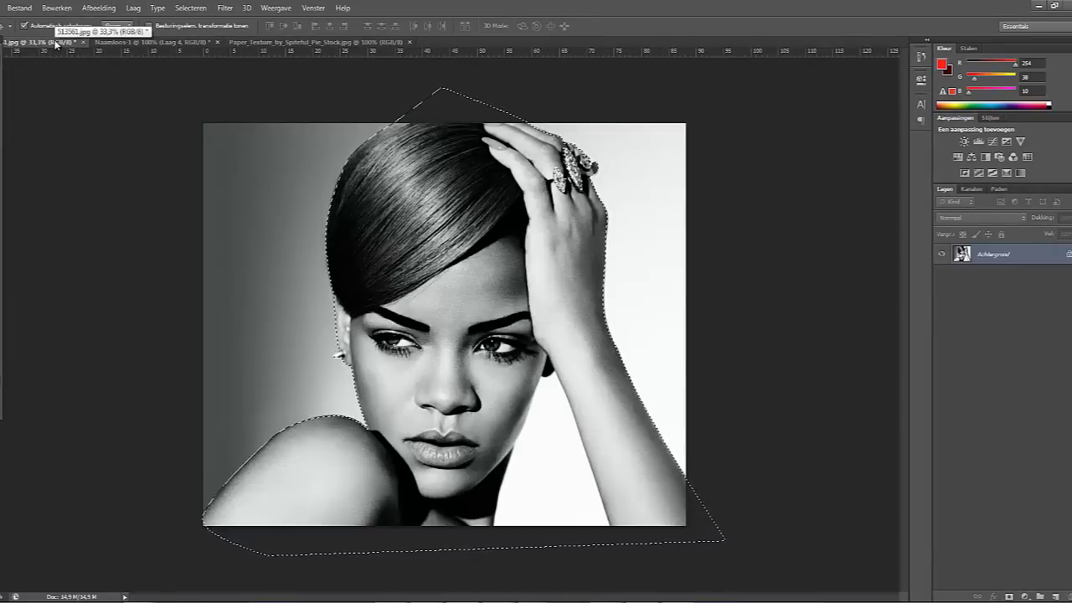
pyautogui.click(185, 44)
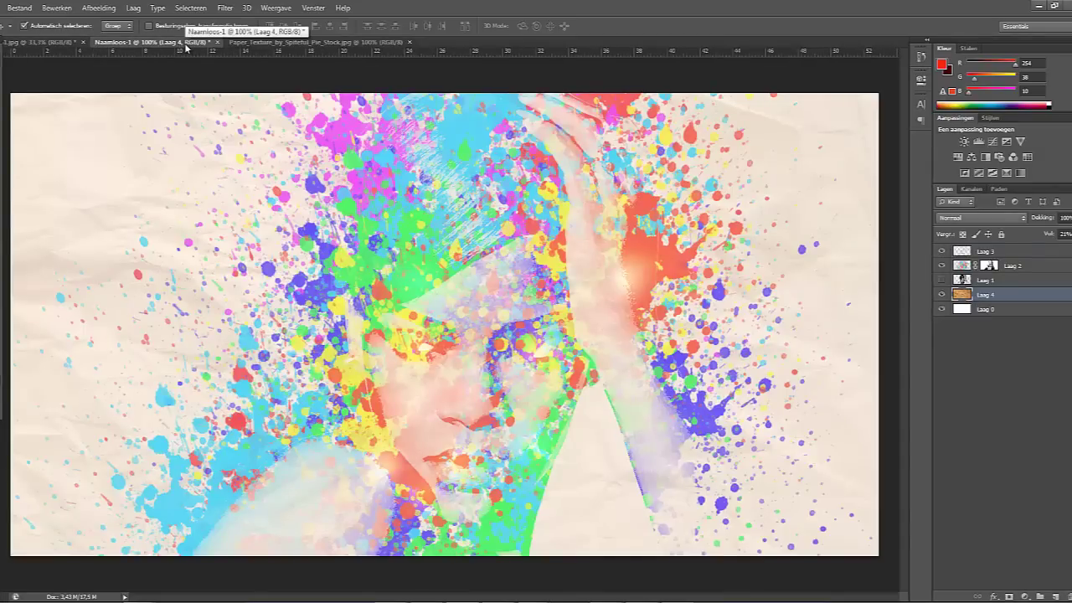
pyautogui.click(53, 43)
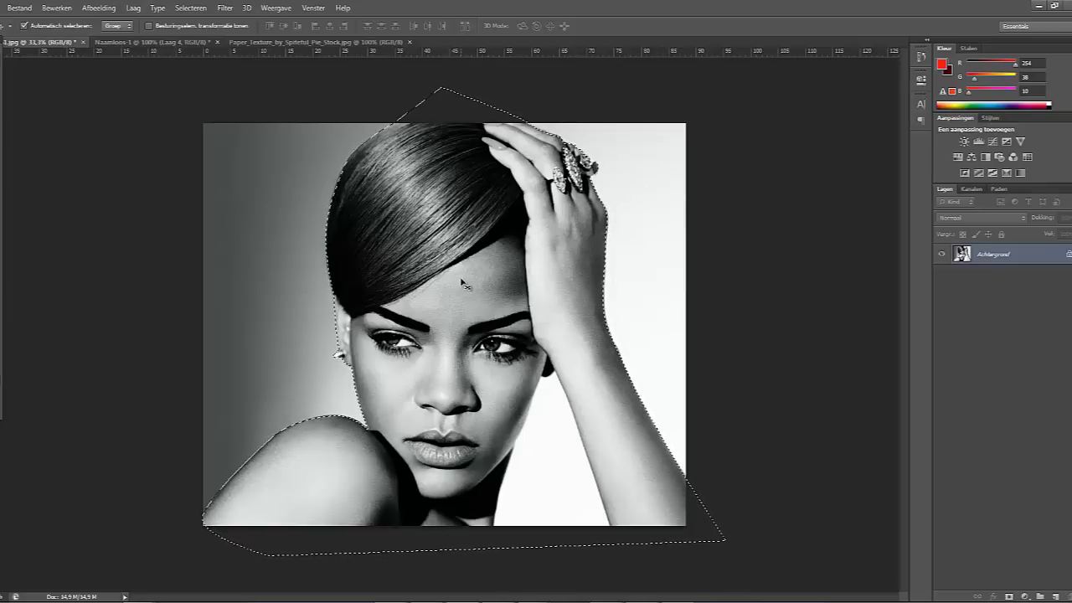
# Create a new blank Nieuw document with width 1500 px and height 800 px.
pyautogui.rightClick(442, 43)
pyautogui.click(477, 93)
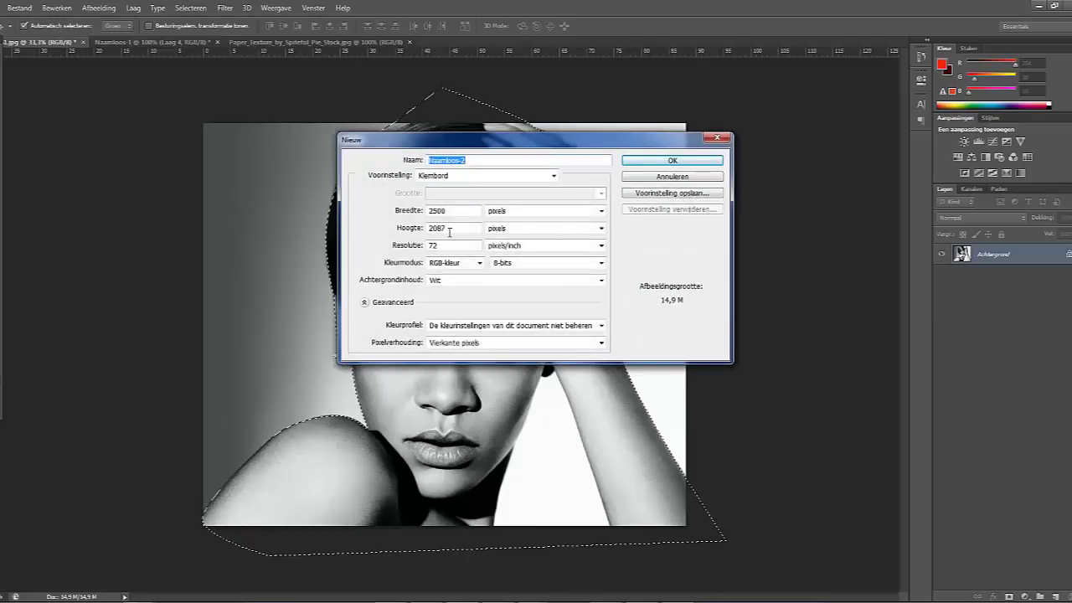
pyautogui.moveTo(457, 211); pyautogui.dragTo(395, 210)
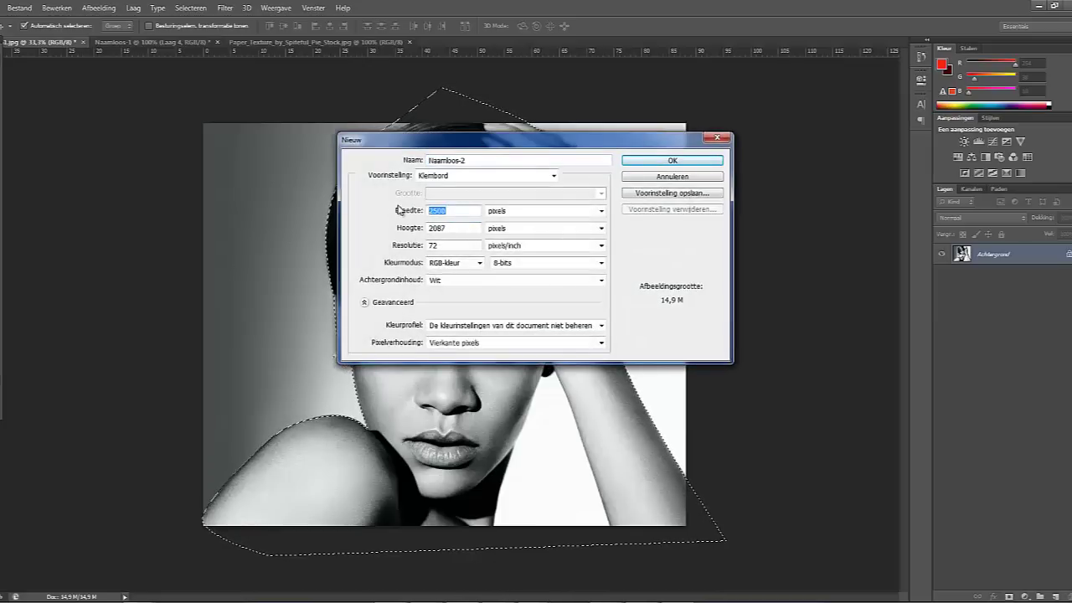
pyautogui.write('150')
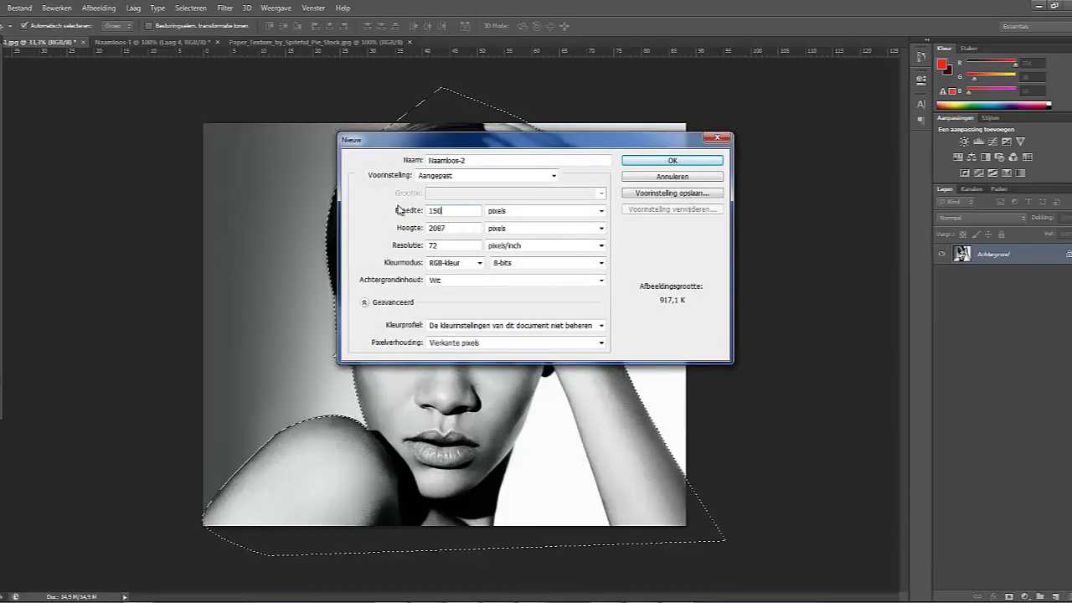
pyautogui.write('0')
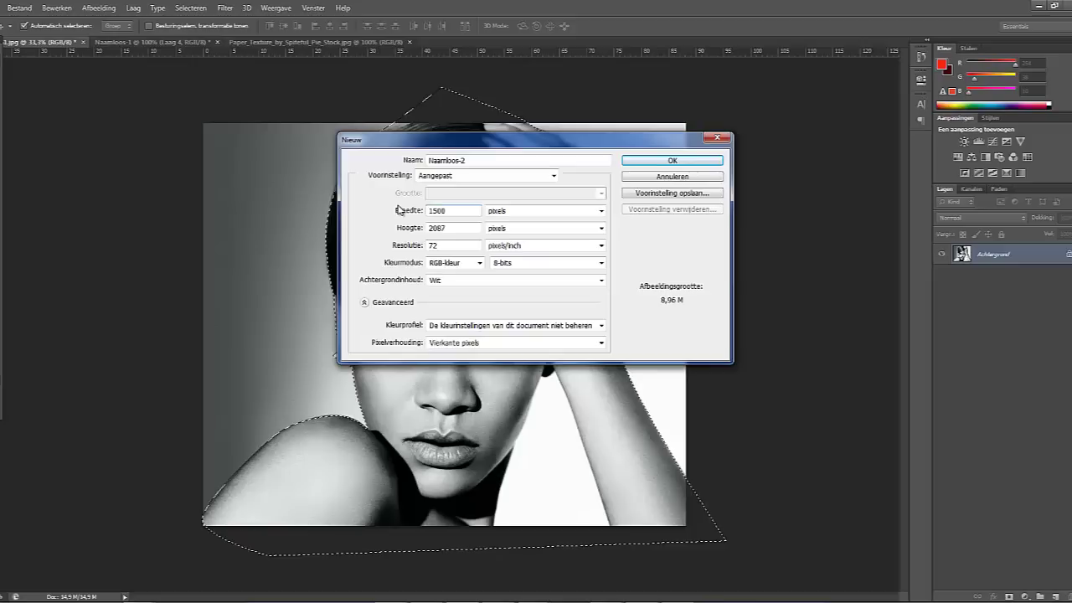
pyautogui.press('Tab')
pyautogui.press('Tab')
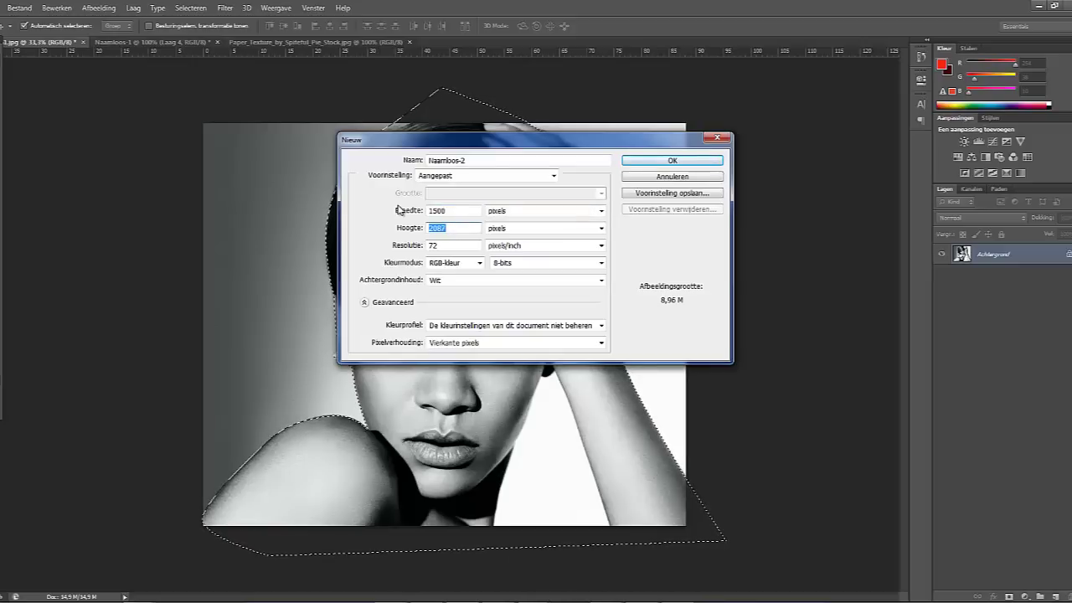
pyautogui.write('800')
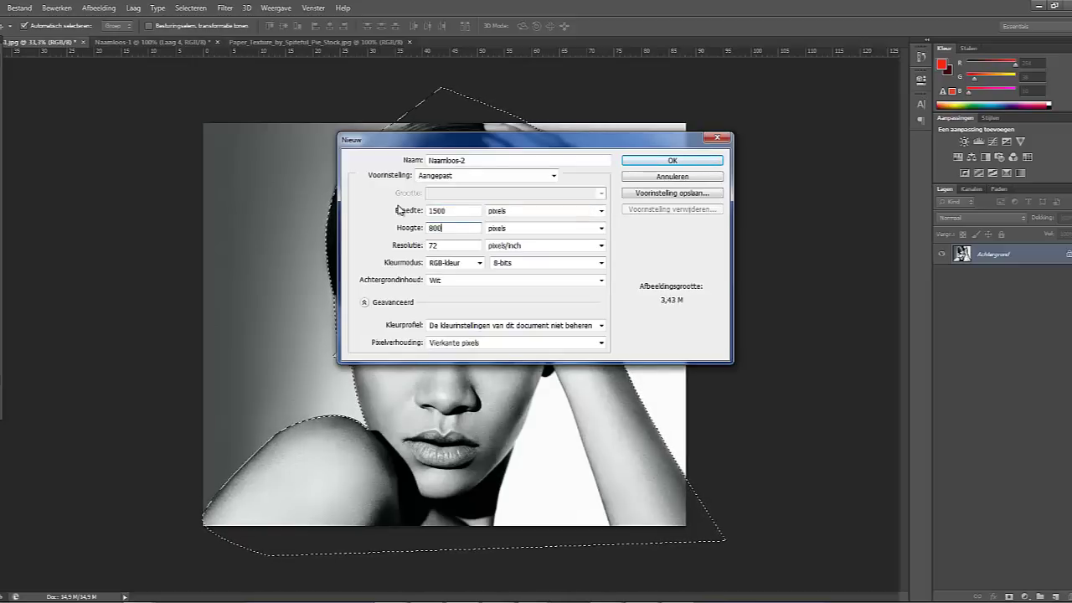
pyautogui.press('Return')
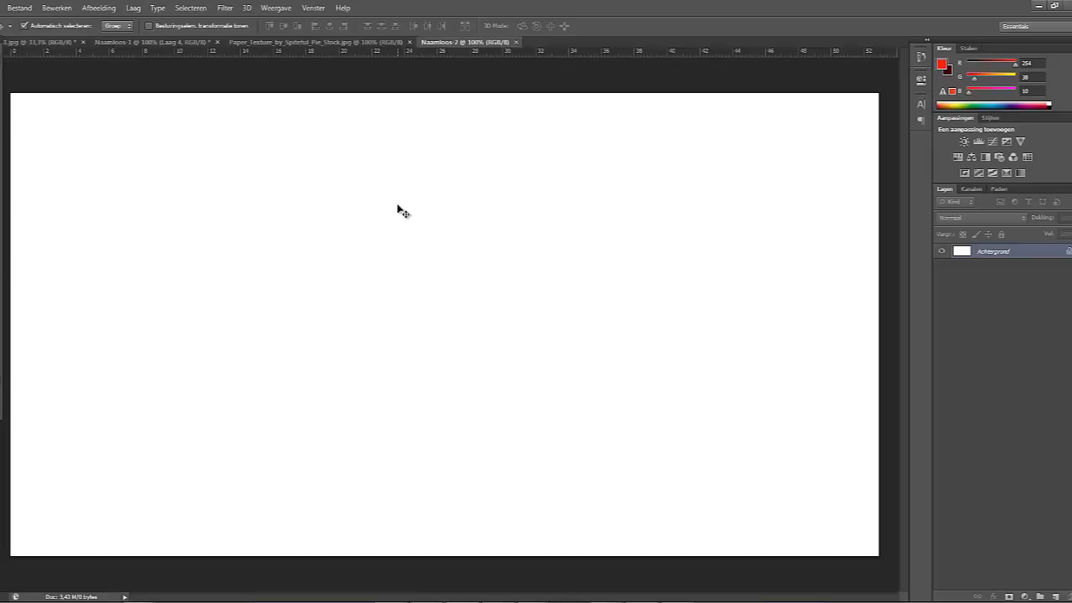
# Paste the portrait as Laag 1, scale it to fit the canvas, then marquee-select the whole canvas.
pyautogui.hotkey('ctrl', 'v')
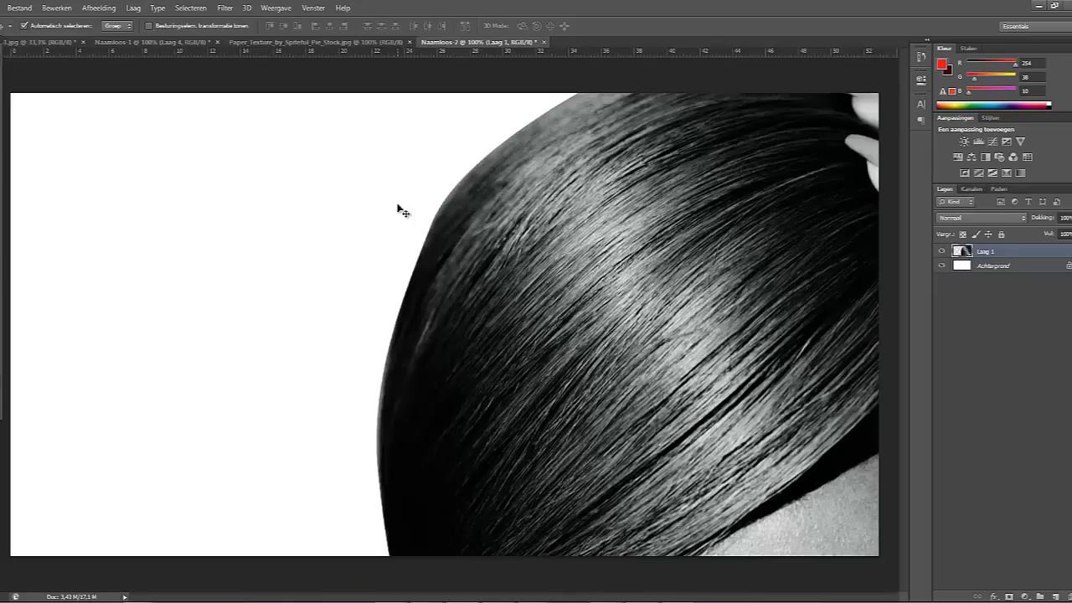
pyautogui.click(149, 26)
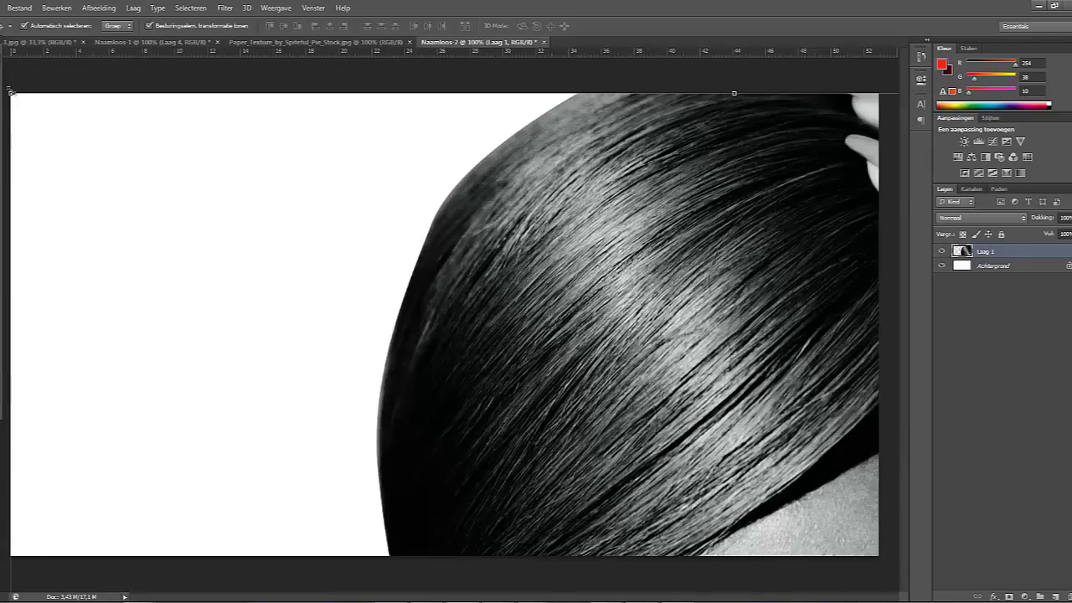
pyautogui.moveTo(11, 90); pyautogui.dragTo(661, 416)
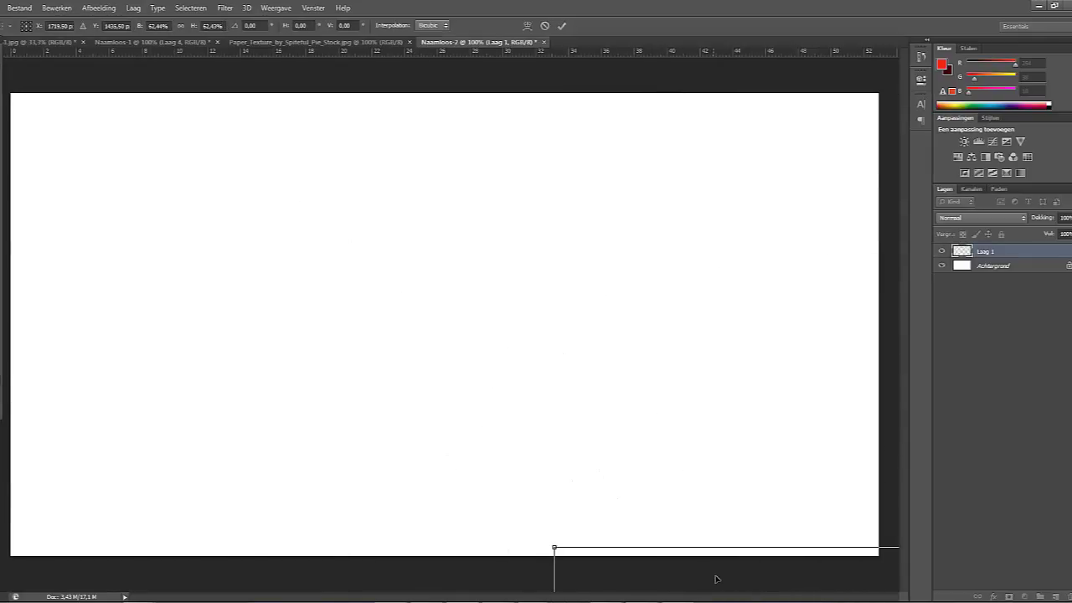
pyautogui.moveTo(716, 578); pyautogui.dragTo(251, 146)
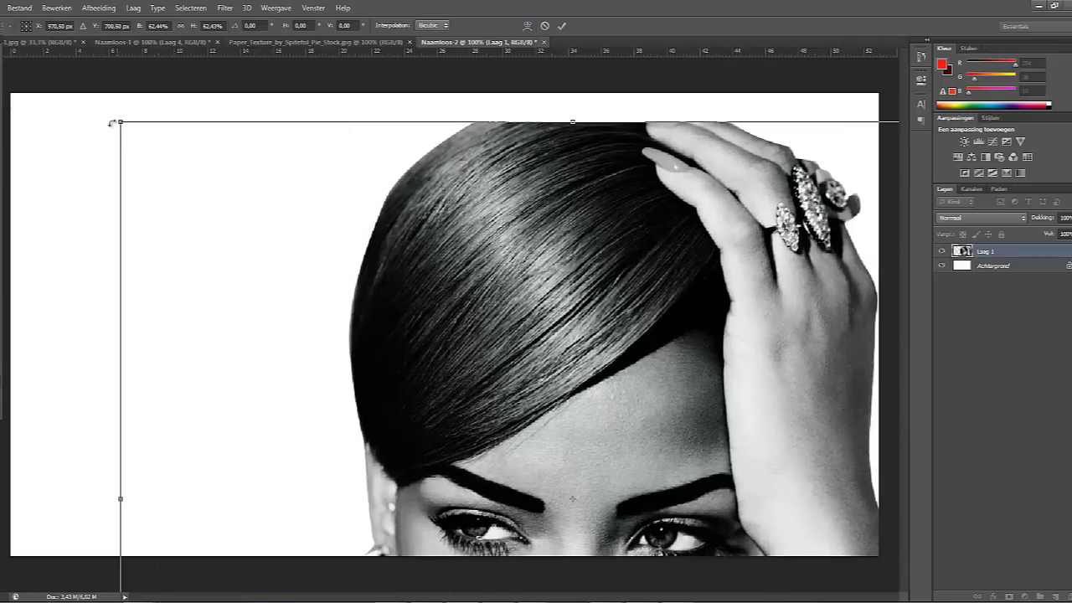
pyautogui.moveTo(119, 122); pyautogui.dragTo(450, 344)
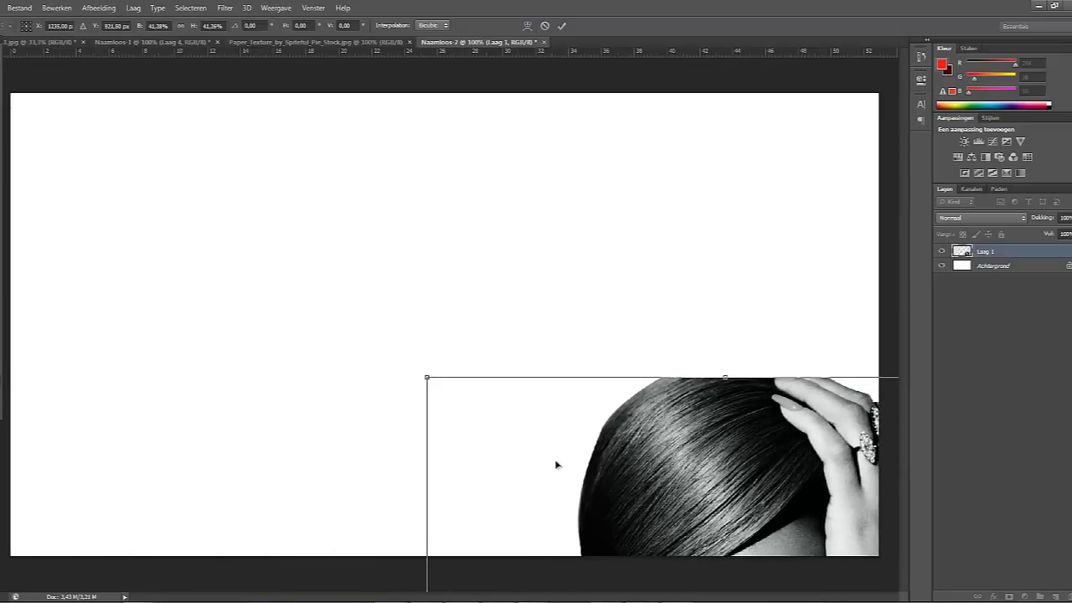
pyautogui.moveTo(527, 399); pyautogui.dragTo(320, 179)
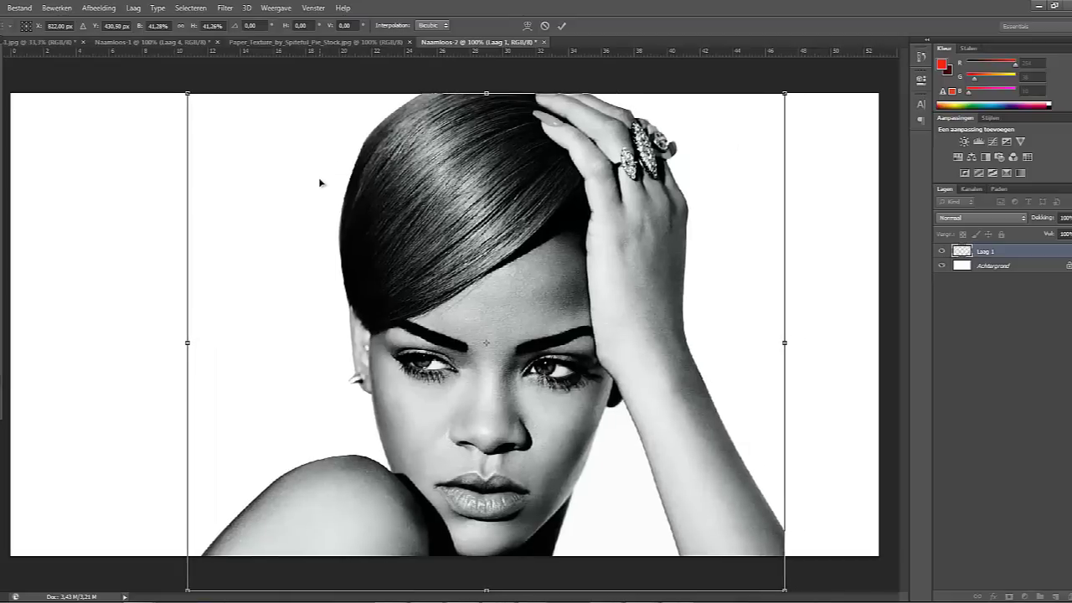
pyautogui.click(3, 58)
pyautogui.click(463, 230)
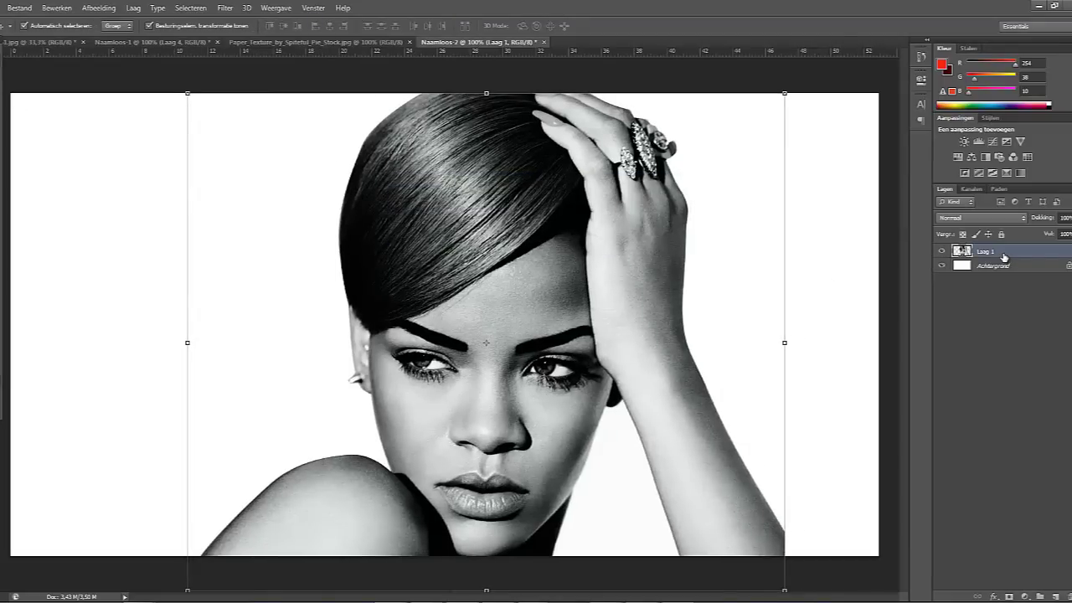
pyautogui.press('m')
pyautogui.moveTo(12, 93); pyautogui.dragTo(949, 591)
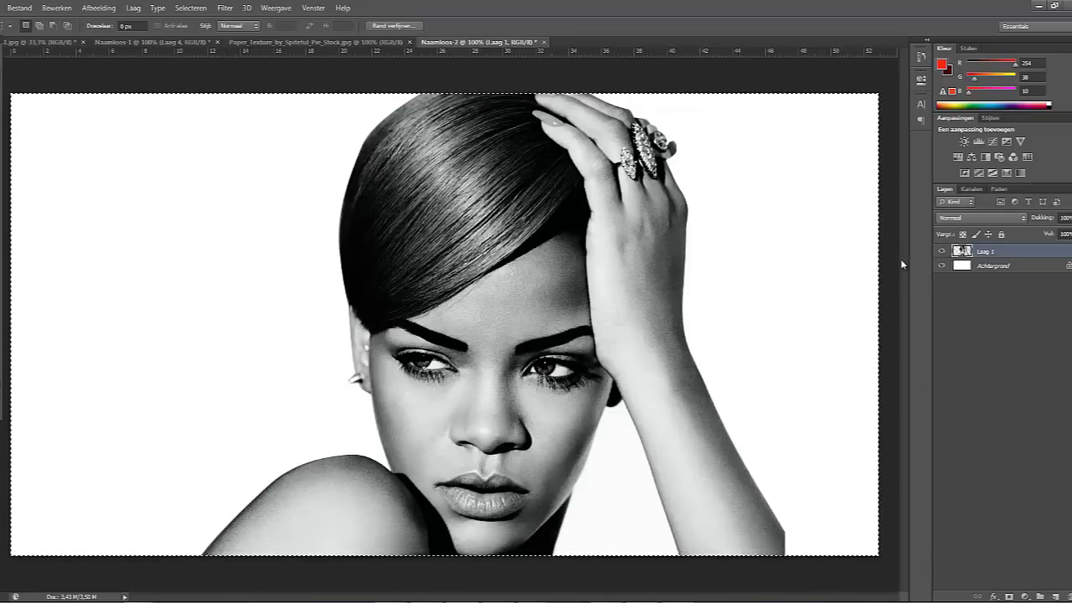
# Paste the selected photo onto a new layer and delete the old Laag 1.
pyautogui.hotkey('ctrl', 'v')
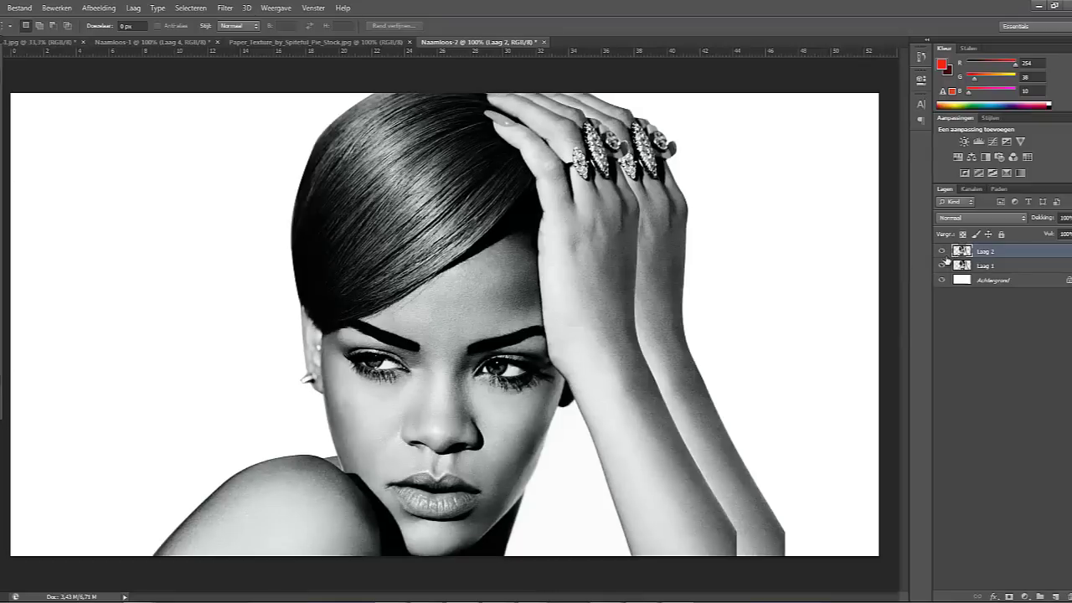
pyautogui.click(984, 266)
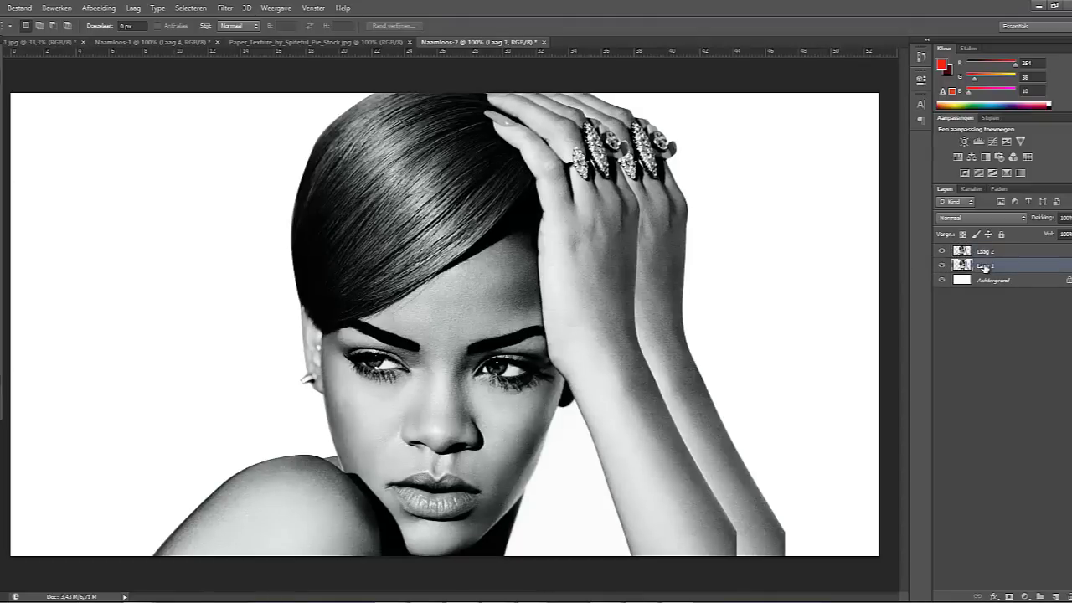
pyautogui.press('Delete')
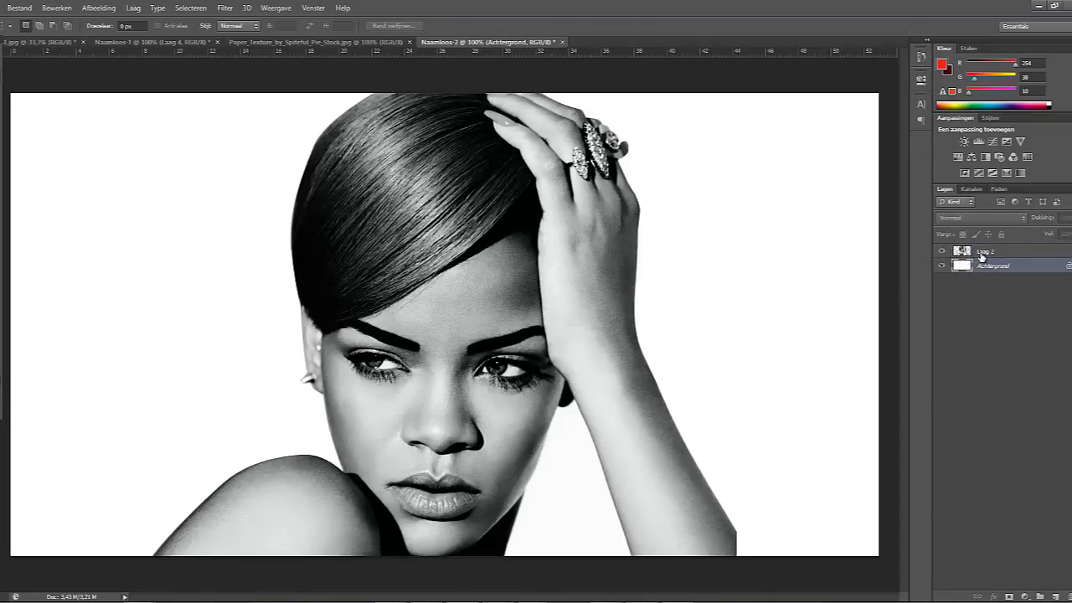
# Duplicate Laag 2, hide Laag 2 kopie, and reselect Laag 2.
pyautogui.click(982, 253)
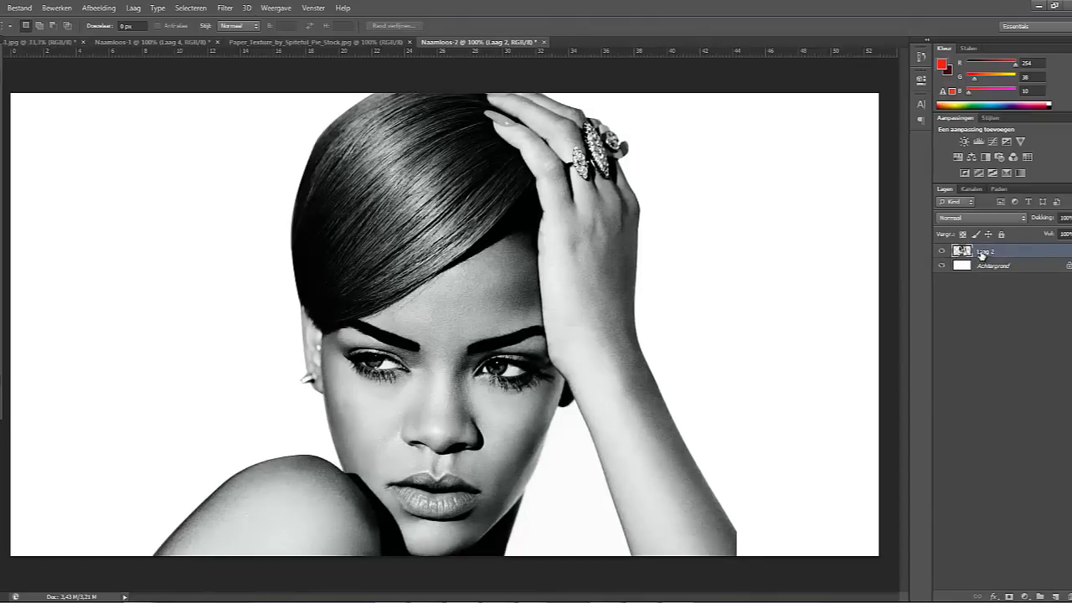
pyautogui.rightClick(979, 253)
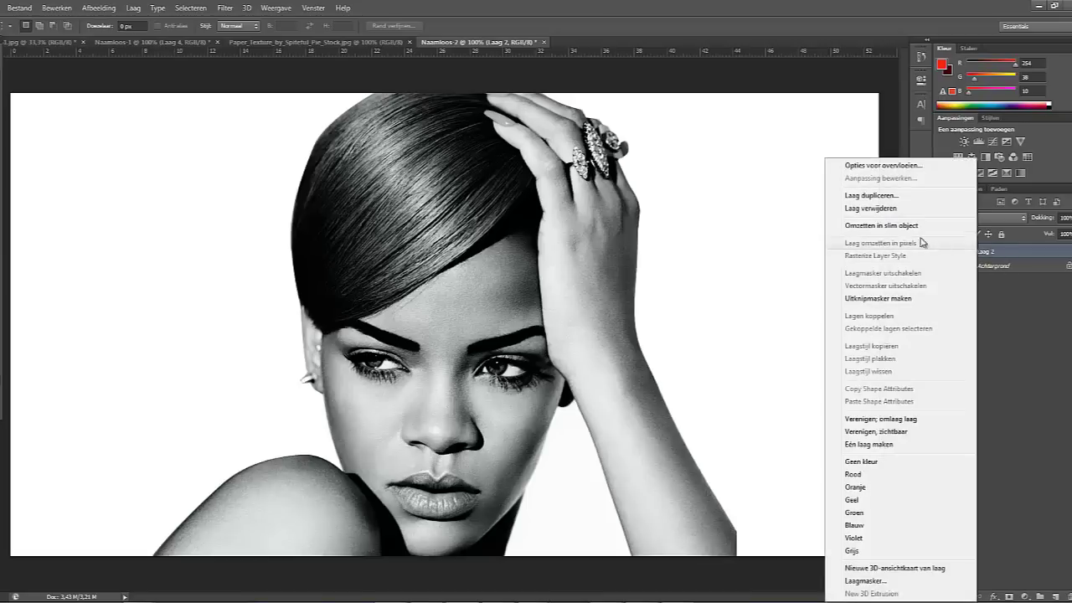
pyautogui.click(875, 196)
pyautogui.click(641, 191)
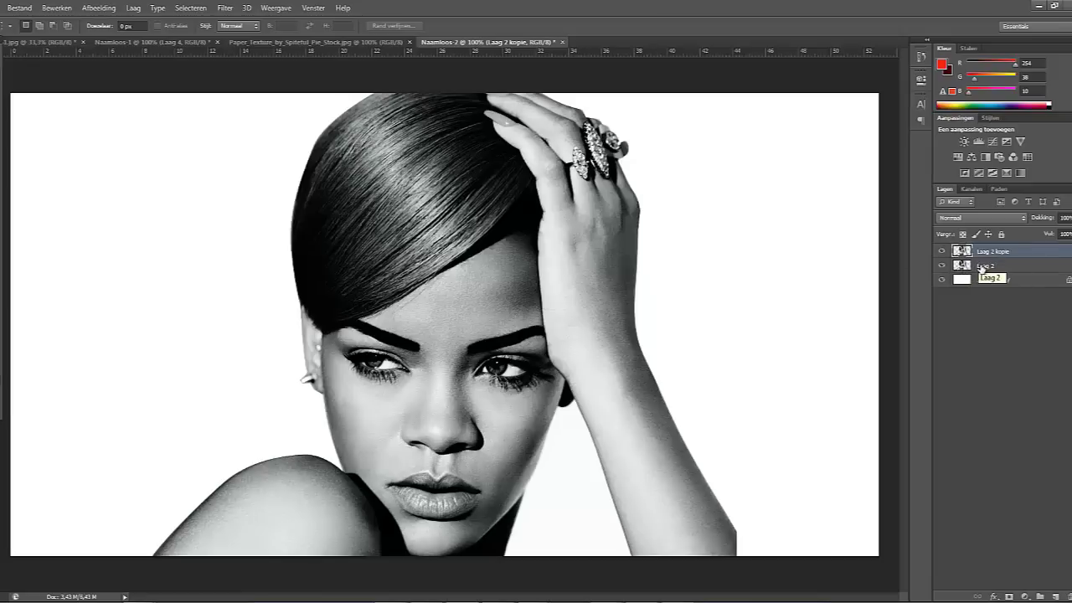
pyautogui.click(942, 251)
pyautogui.click(962, 266)
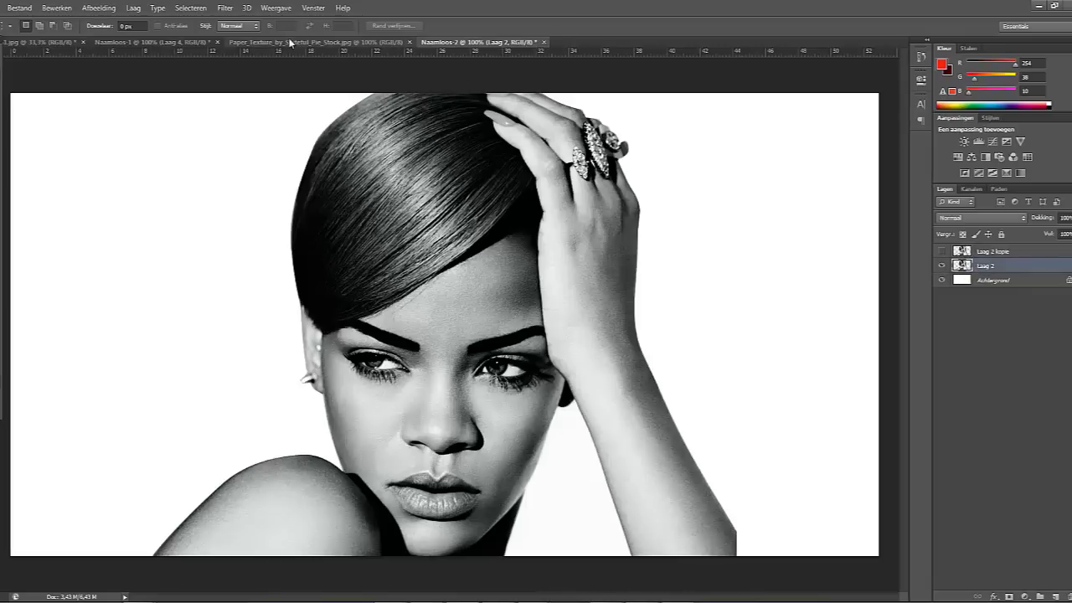
# Apply the Filter Gallery's Waterverf filter with brush detail 12, shadow intensity 1, texture 2.
pyautogui.click(222, 10)
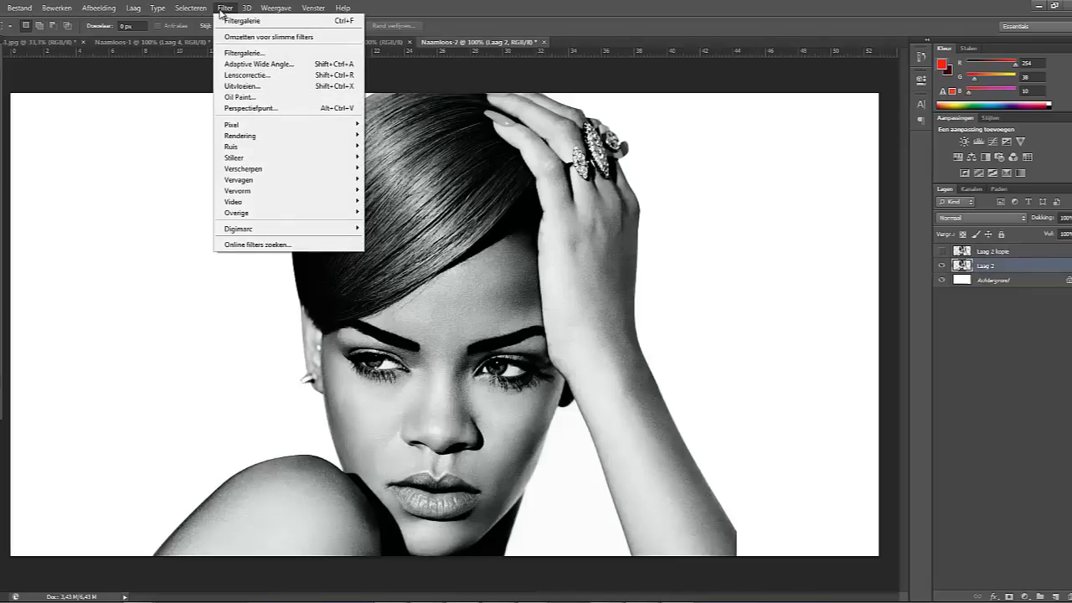
pyautogui.click(243, 52)
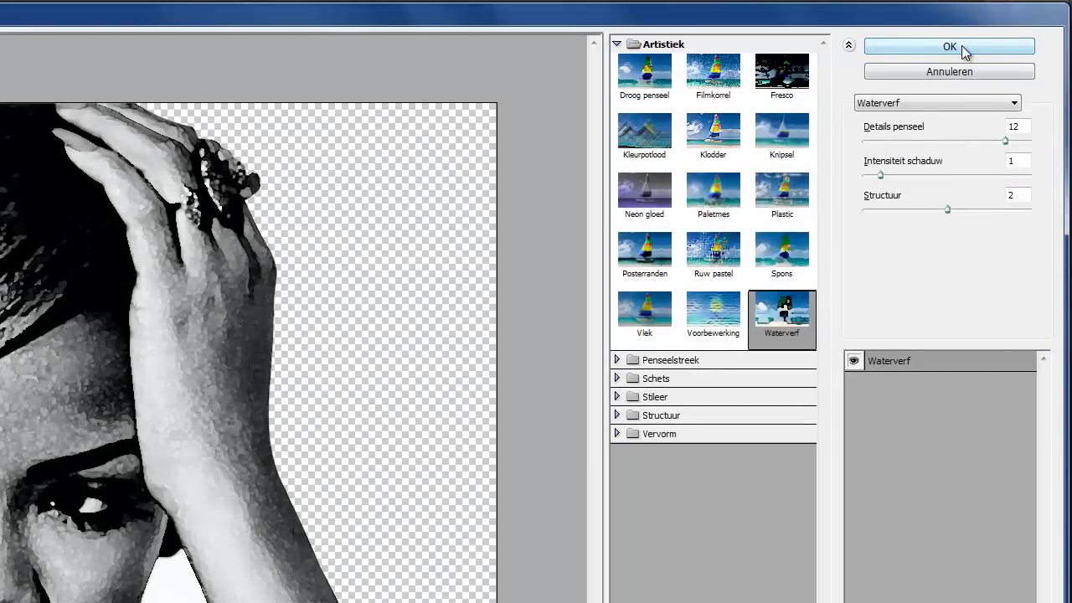
pyautogui.click(963, 49)
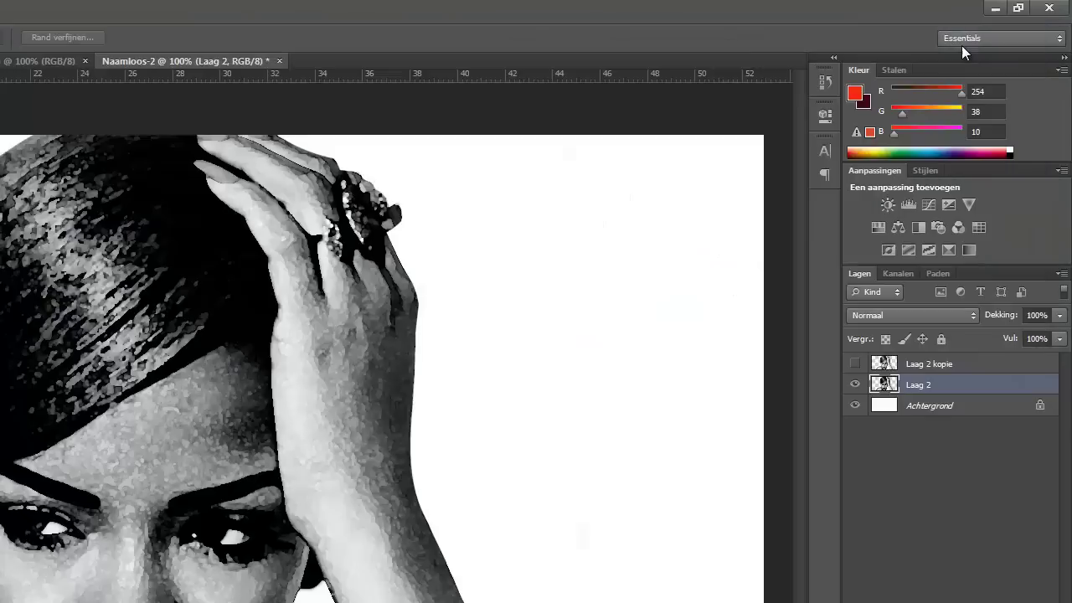
# Show and select Laag 2 kopie, then apply a Drempel threshold of 128.
pyautogui.click(855, 364)
pyautogui.click(856, 363)
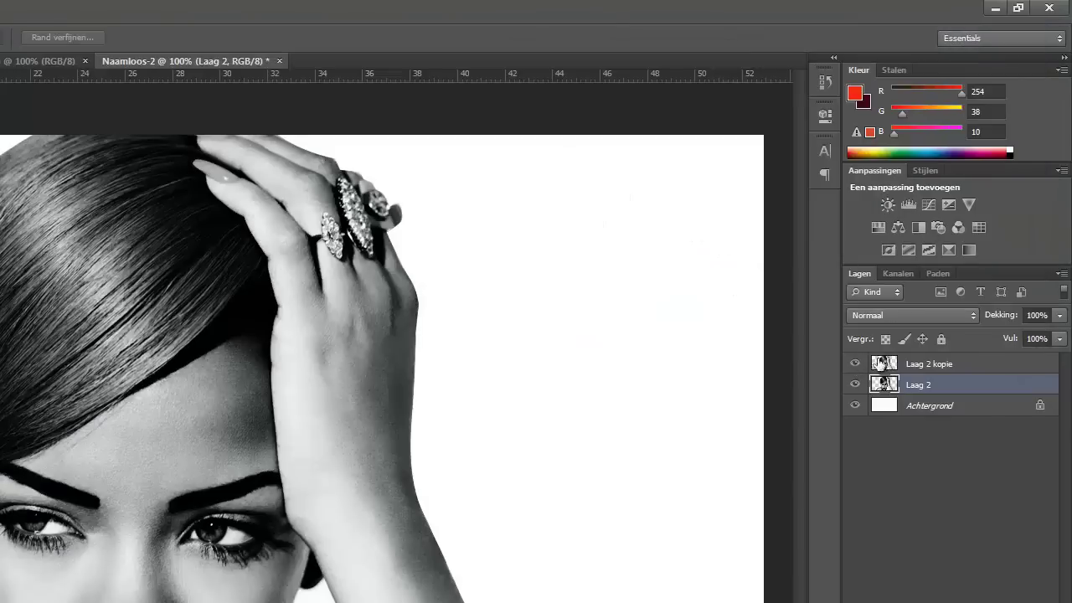
pyautogui.click(920, 365)
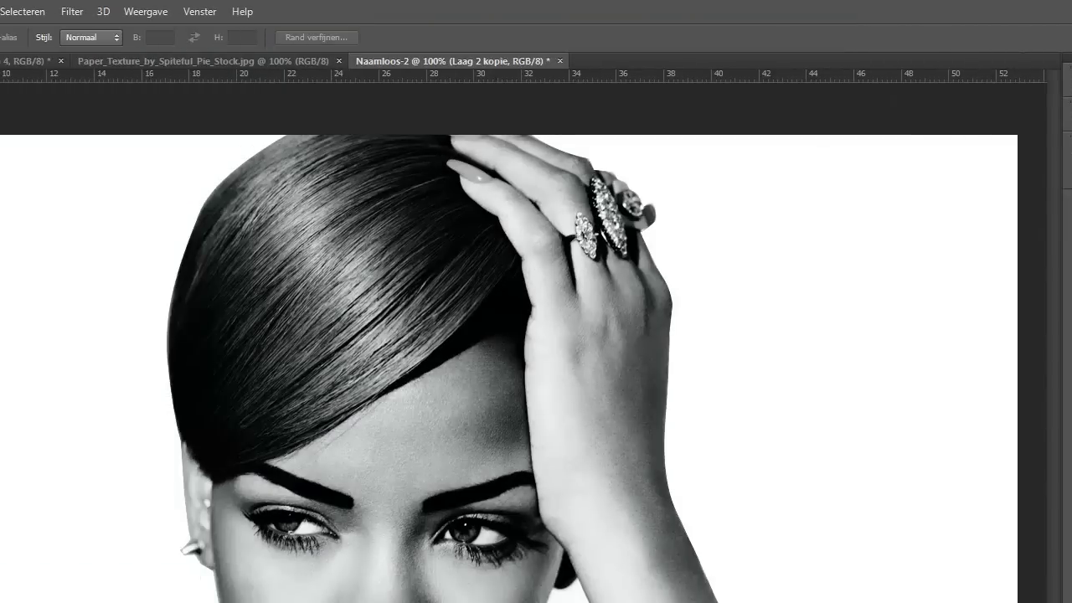
pyautogui.click(0, 14)
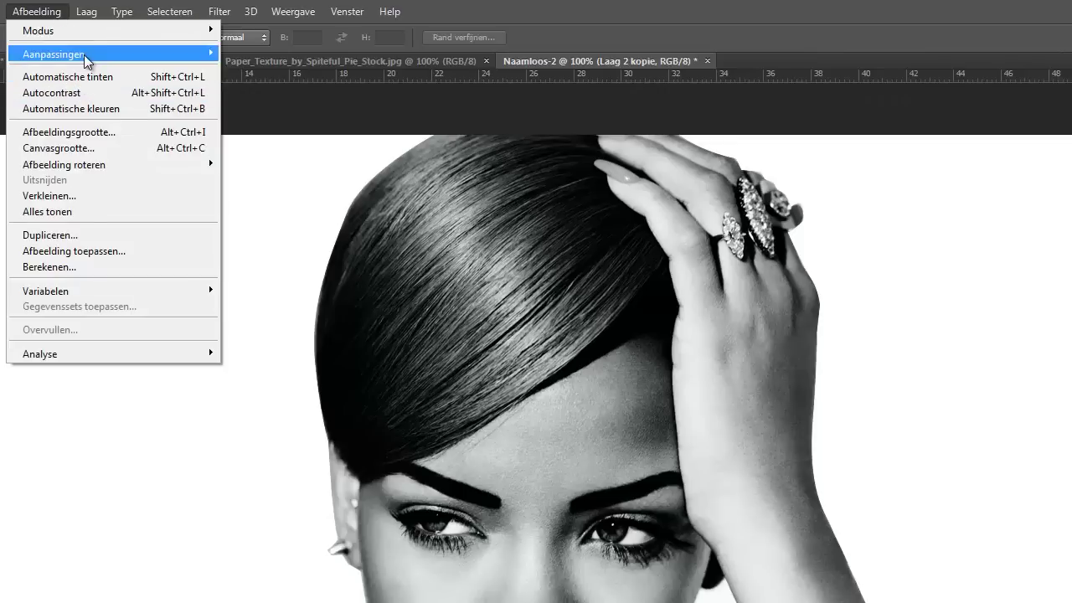
pyautogui.moveTo(85, 56)
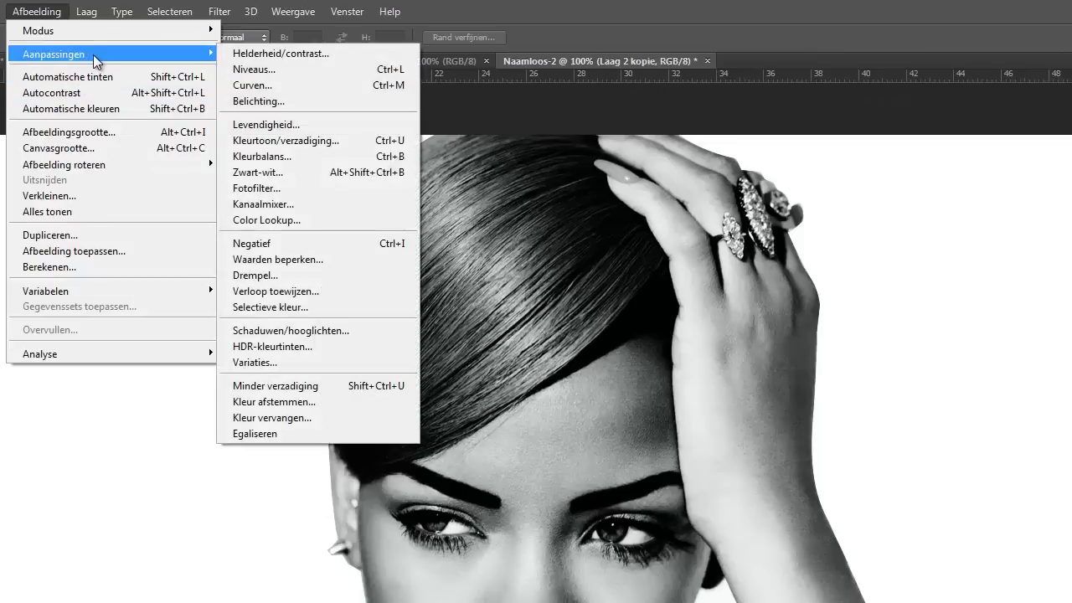
pyautogui.click(281, 275)
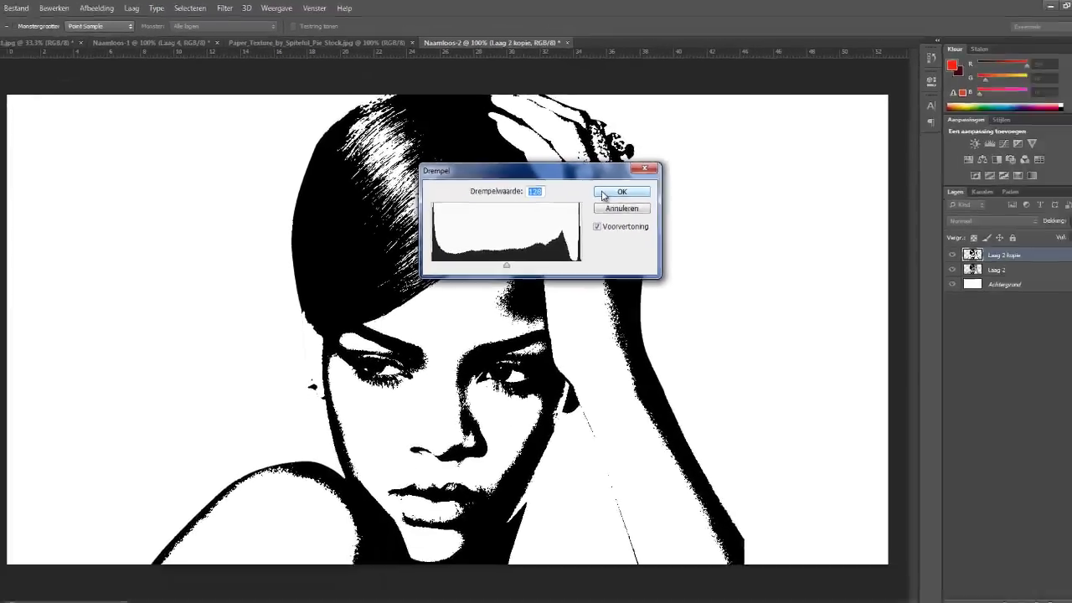
pyautogui.click(758, 275)
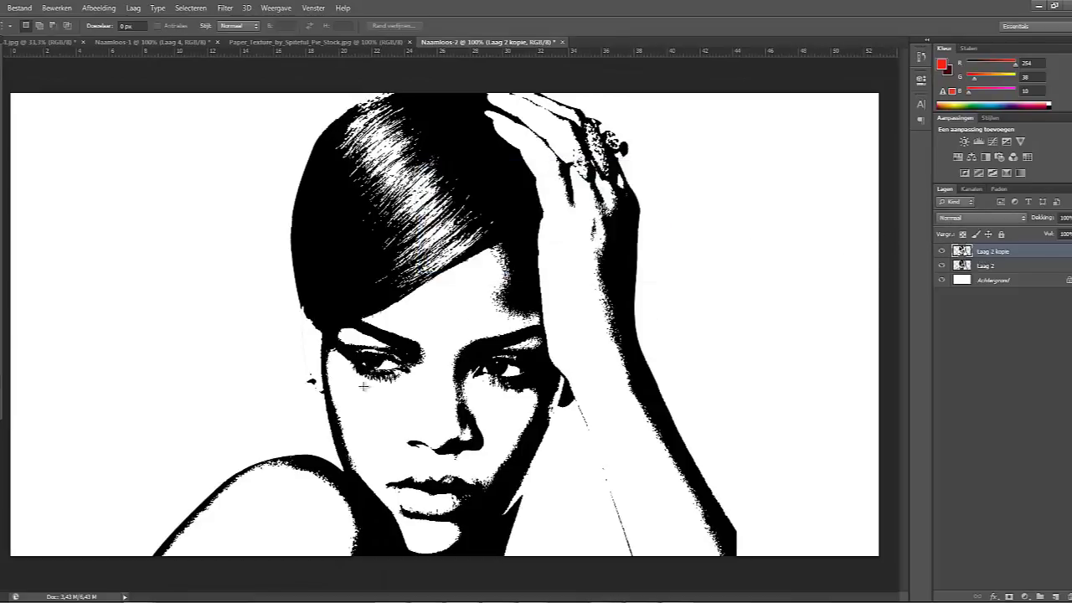
# Set the copy's blend mode to Vermenigvuldigen and hide the Achtergrond layer.
pyautogui.click(1001, 220)
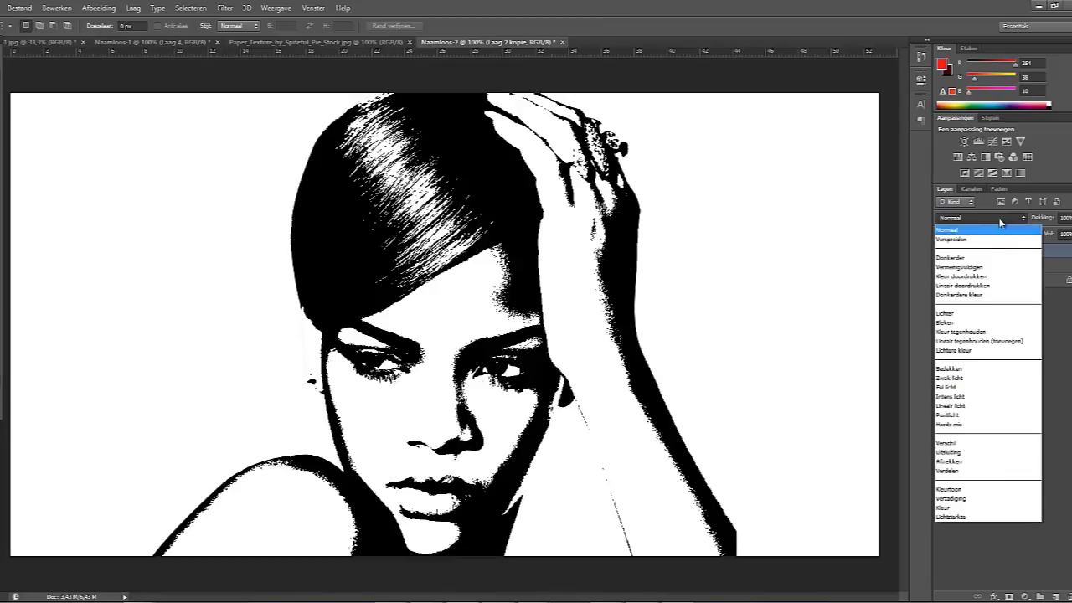
pyautogui.click(970, 267)
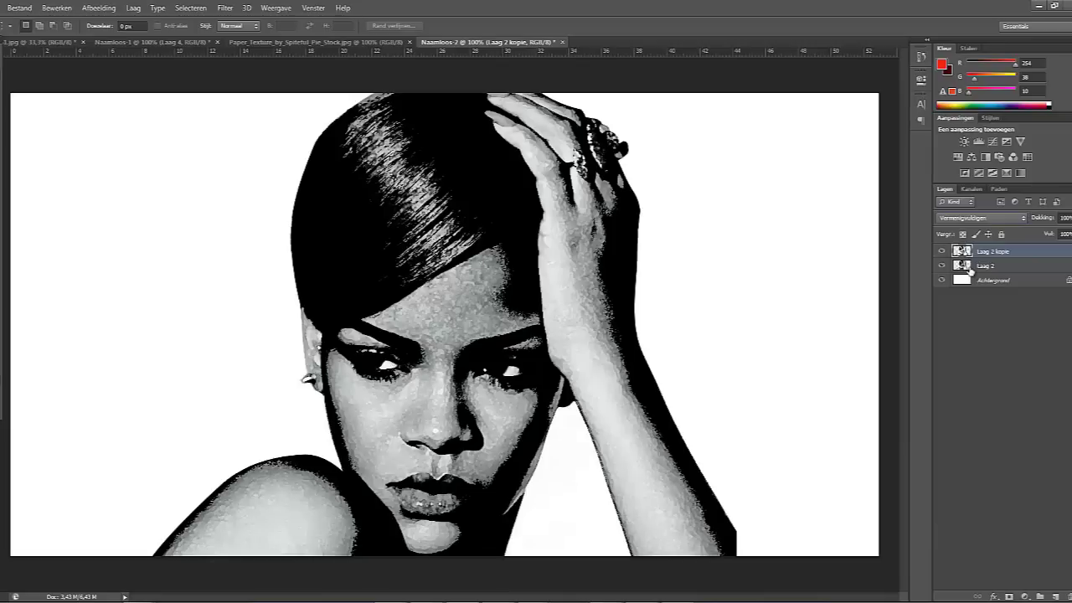
pyautogui.click(941, 280)
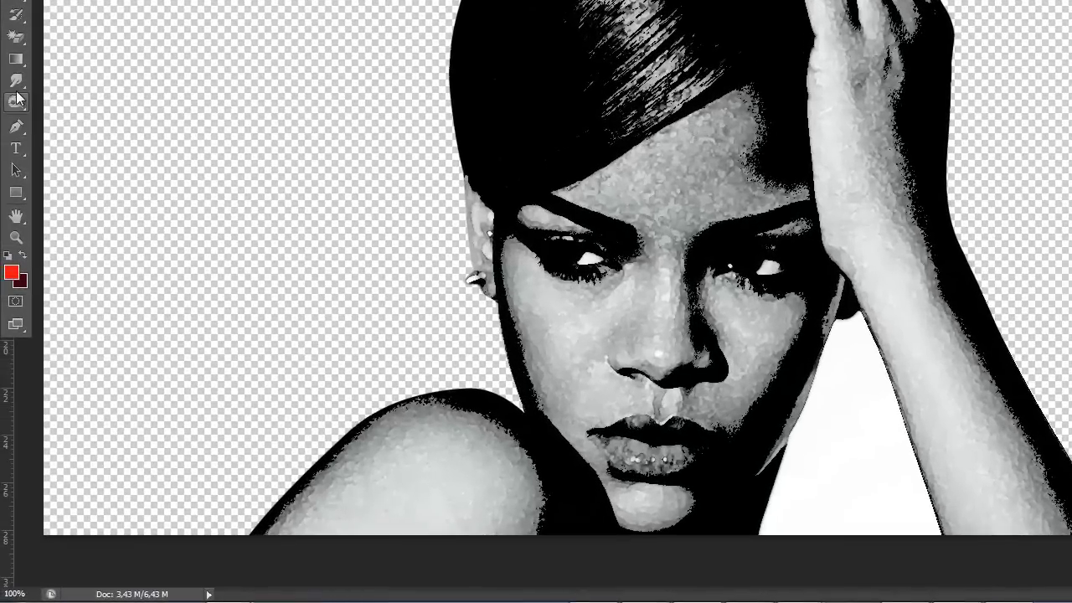
# Clear the white between face and arm with the Magic Wand, then merge visible layers.
pyautogui.click(16, 36)
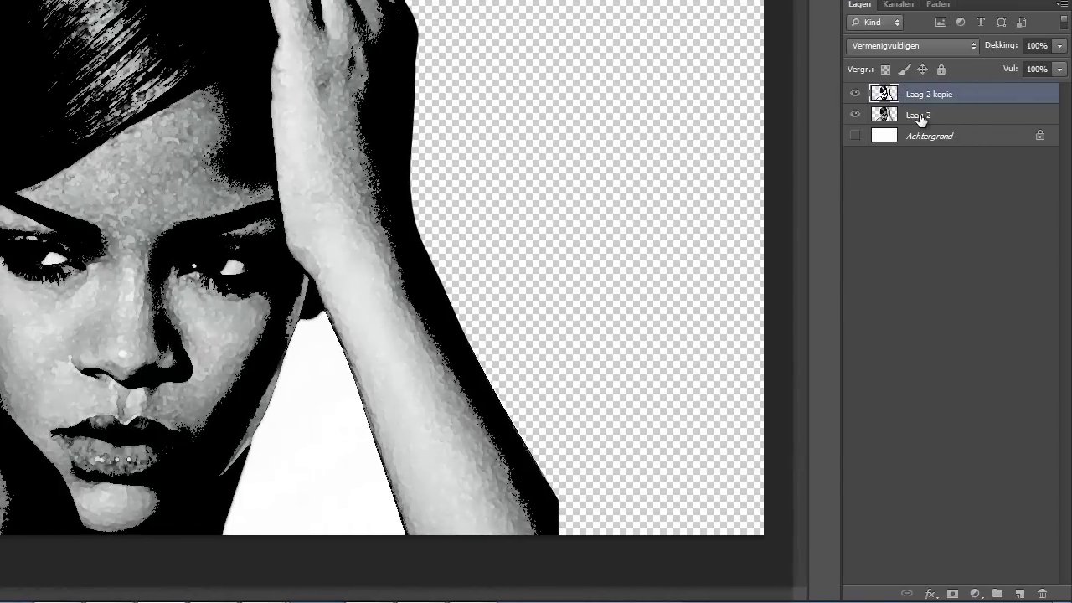
pyautogui.click(919, 115)
pyautogui.click(317, 460)
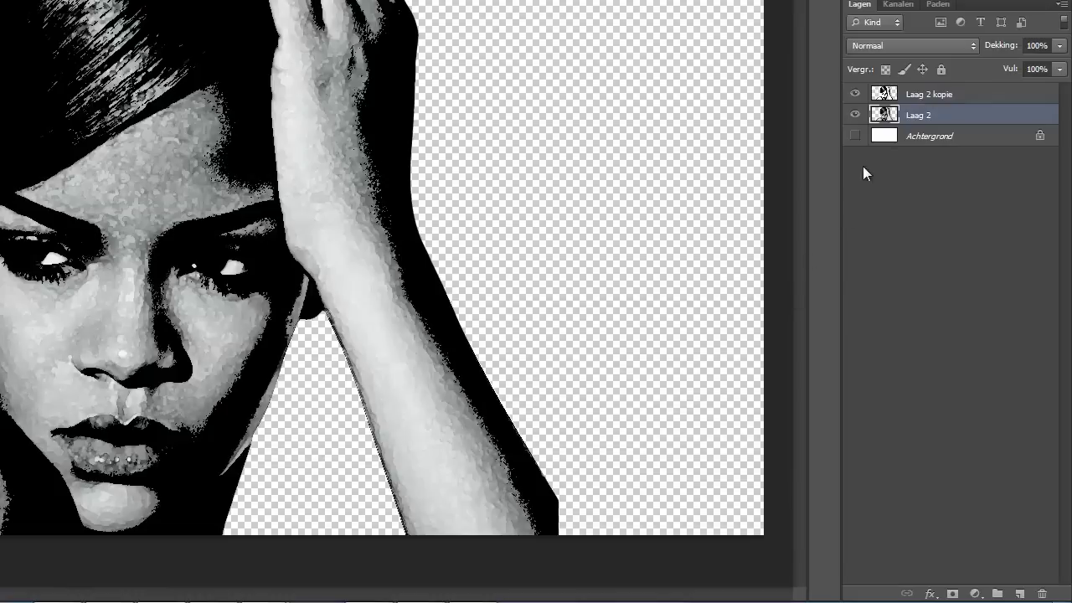
pyautogui.moveTo(913, 122); pyautogui.dragTo(924, 104)
pyautogui.rightClick(924, 99)
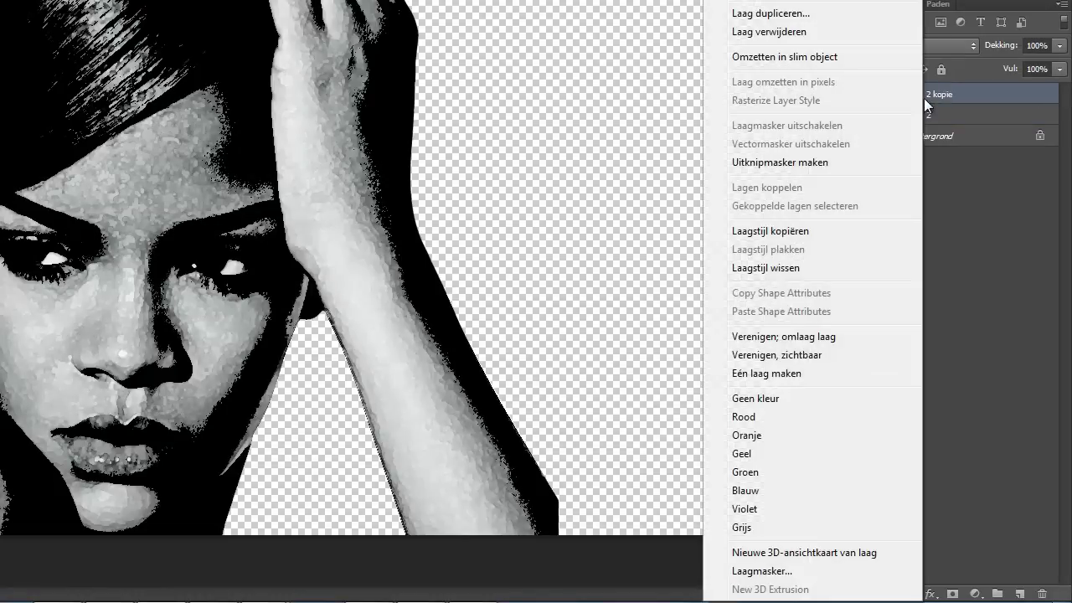
pyautogui.click(784, 355)
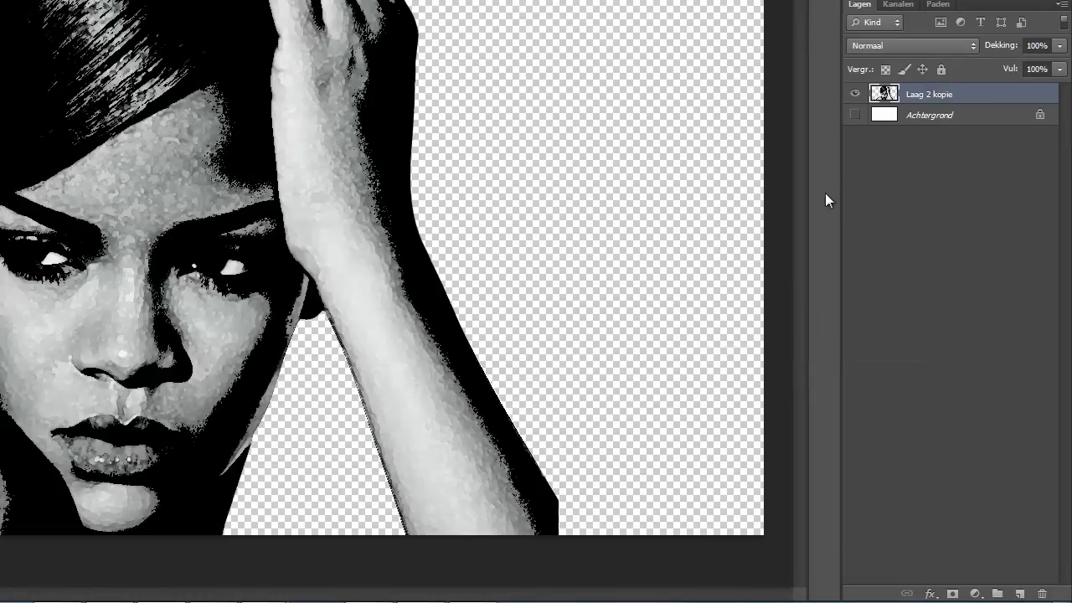
# Show Achtergrond, add a new empty layer, and select the 2489 px splatter brush.
pyautogui.click(855, 115)
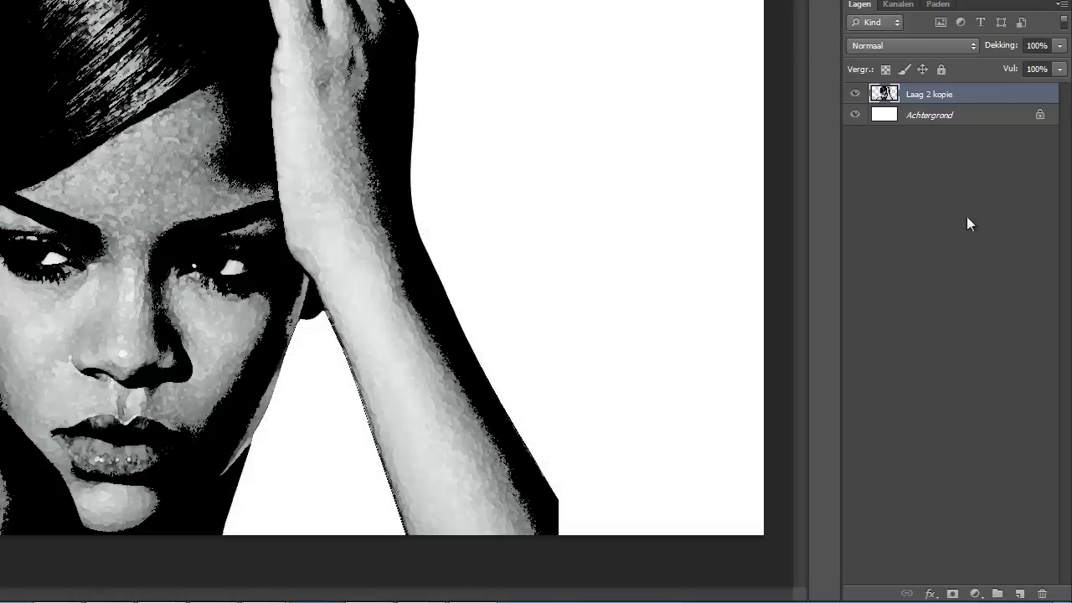
pyautogui.click(1021, 593)
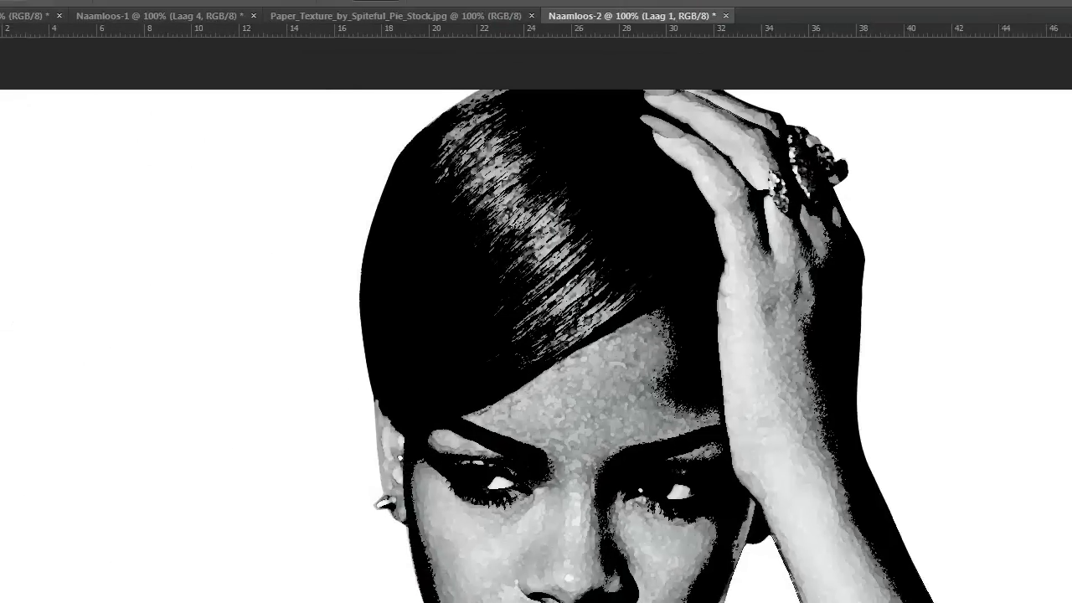
pyautogui.click(15, 242)
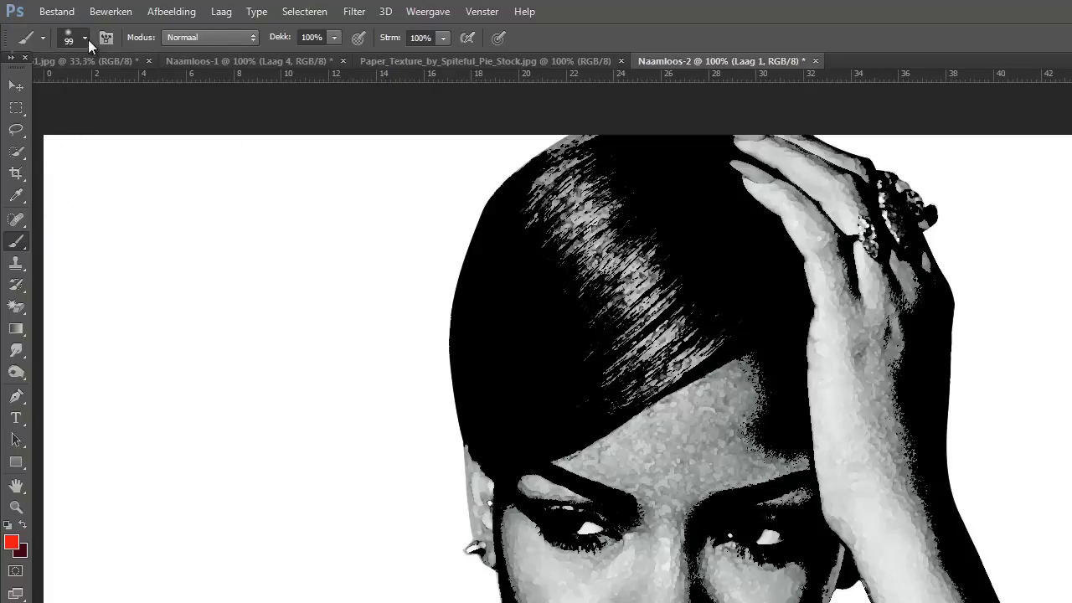
pyautogui.click(88, 40)
pyautogui.scroll(-5, 141, 171)
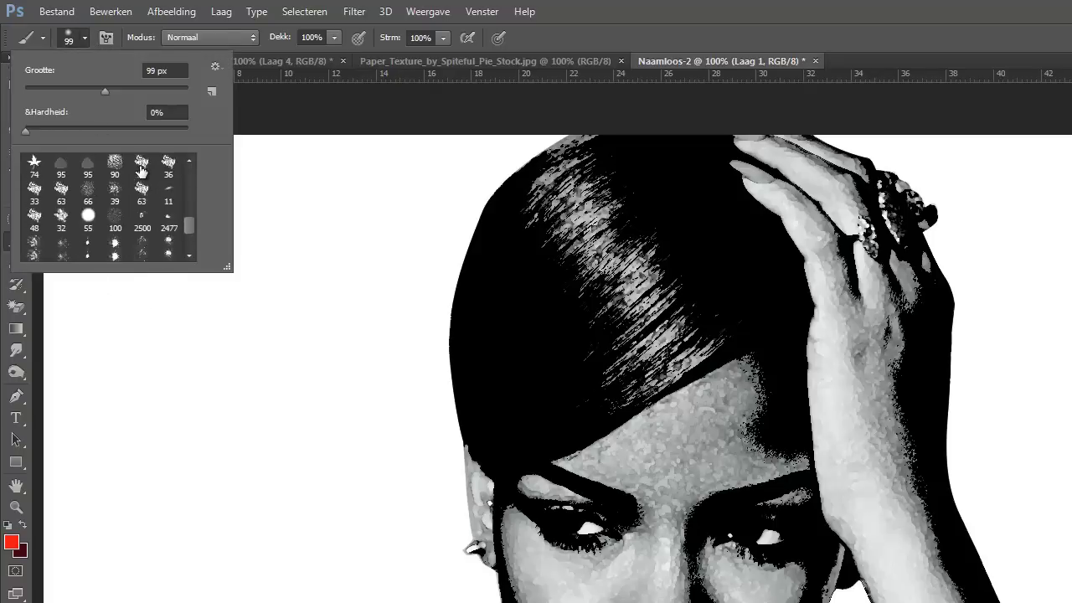
pyautogui.scroll(-2, 141, 172)
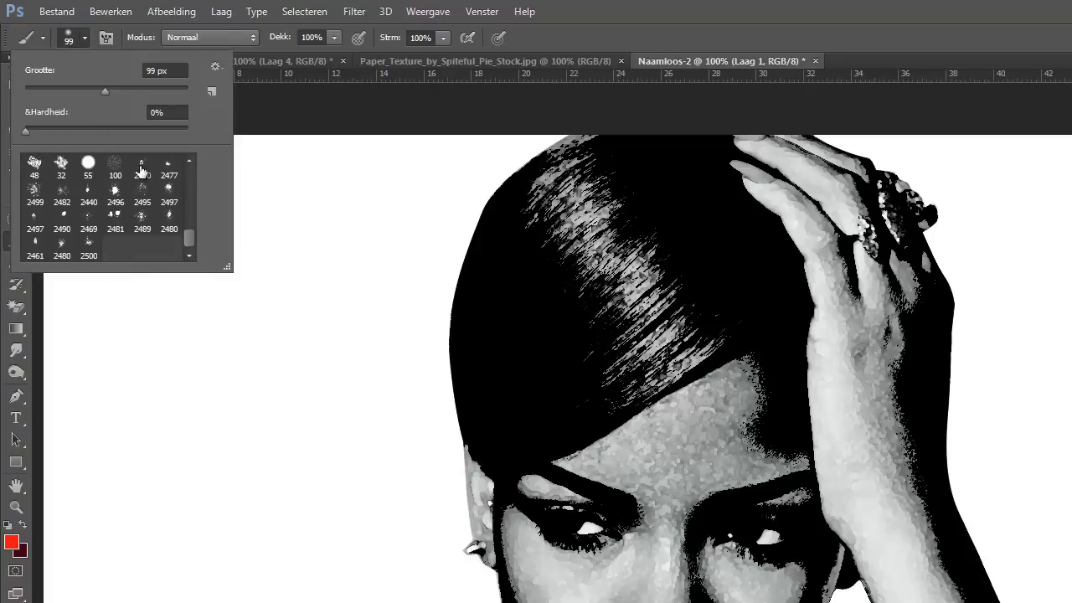
pyautogui.click(142, 219)
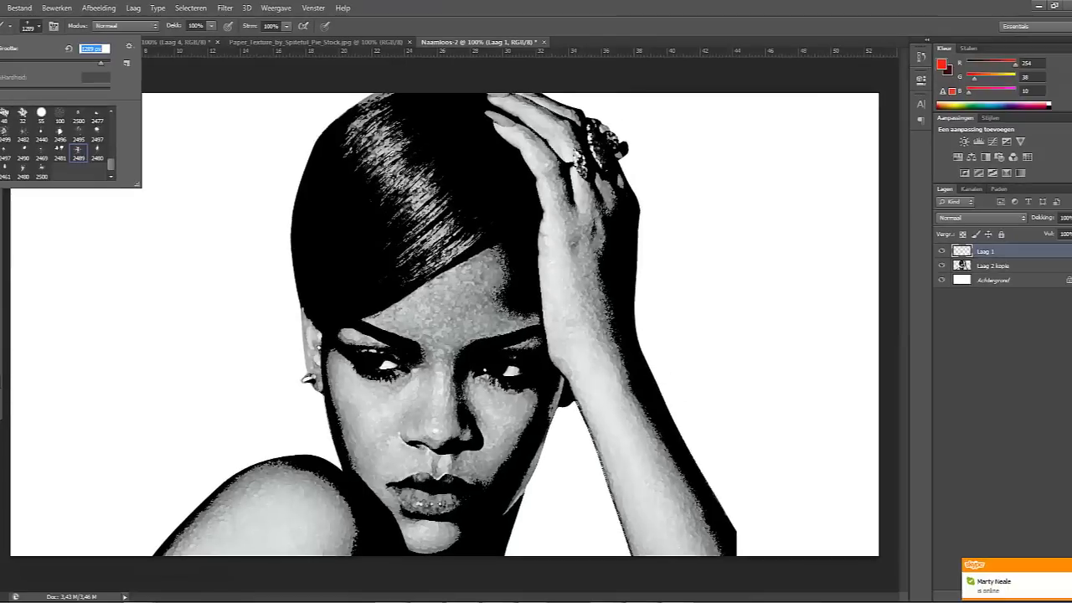
# Set the foreground to coral red f95641 and splatter the face, hair and lower-left shoulder.
pyautogui.click(972, 66)
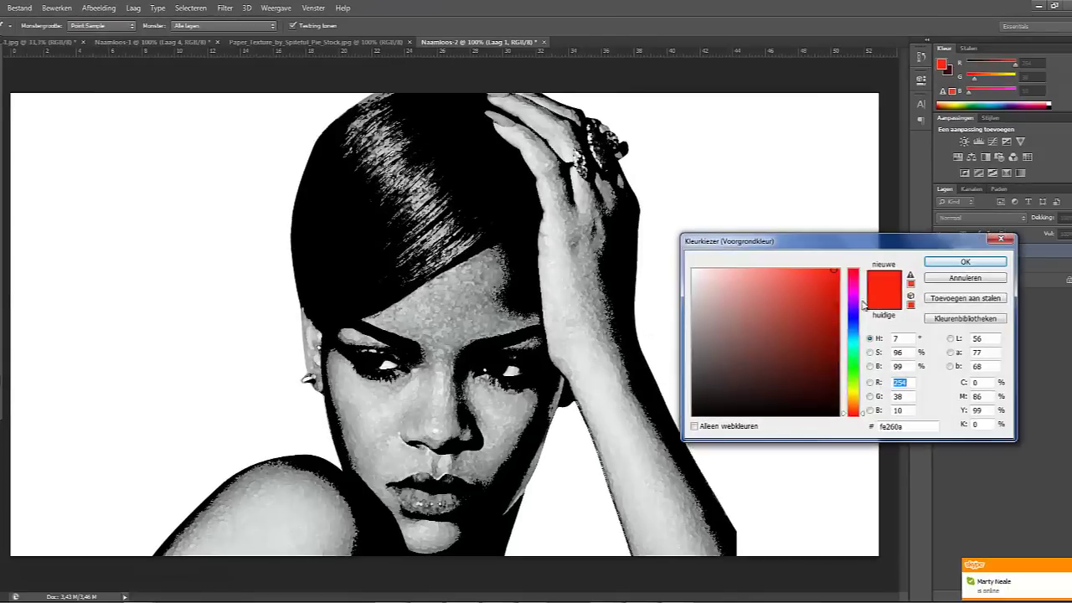
pyautogui.click(785, 271)
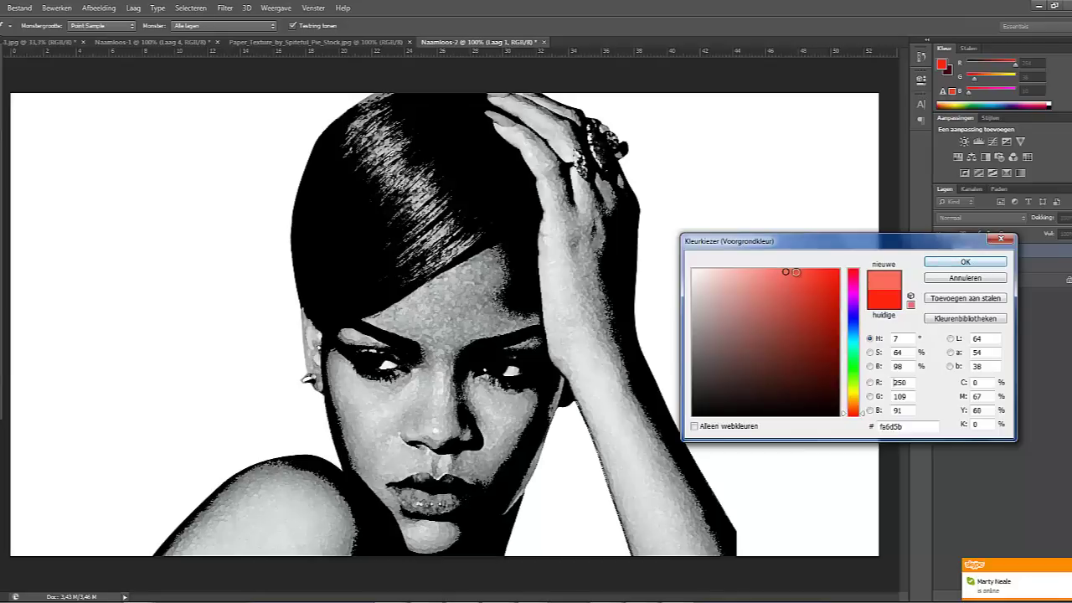
pyautogui.click(801, 272)
pyautogui.click(930, 262)
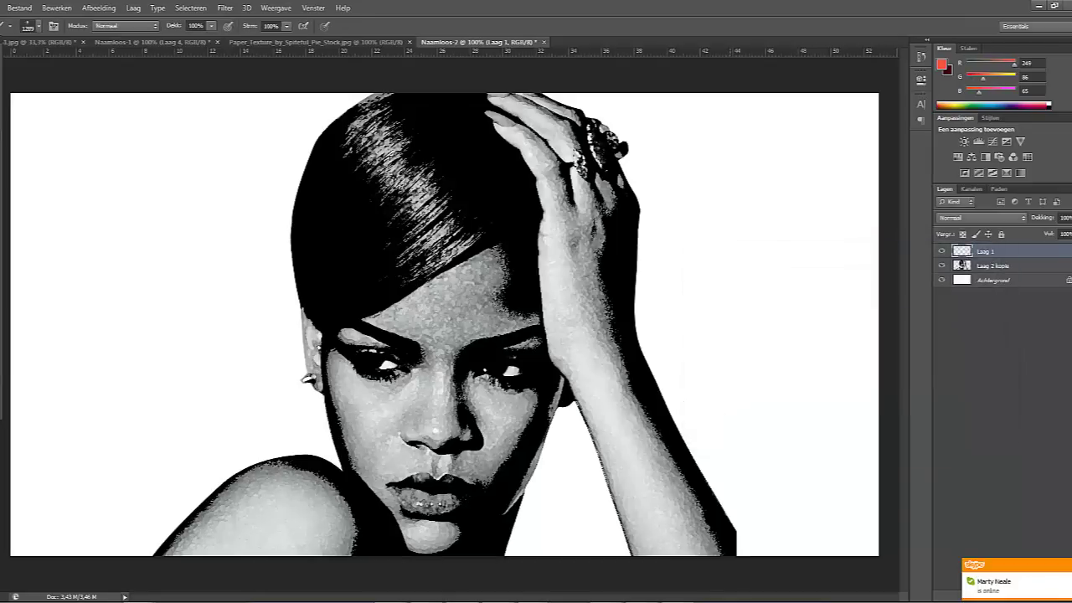
pyautogui.click(502, 276)
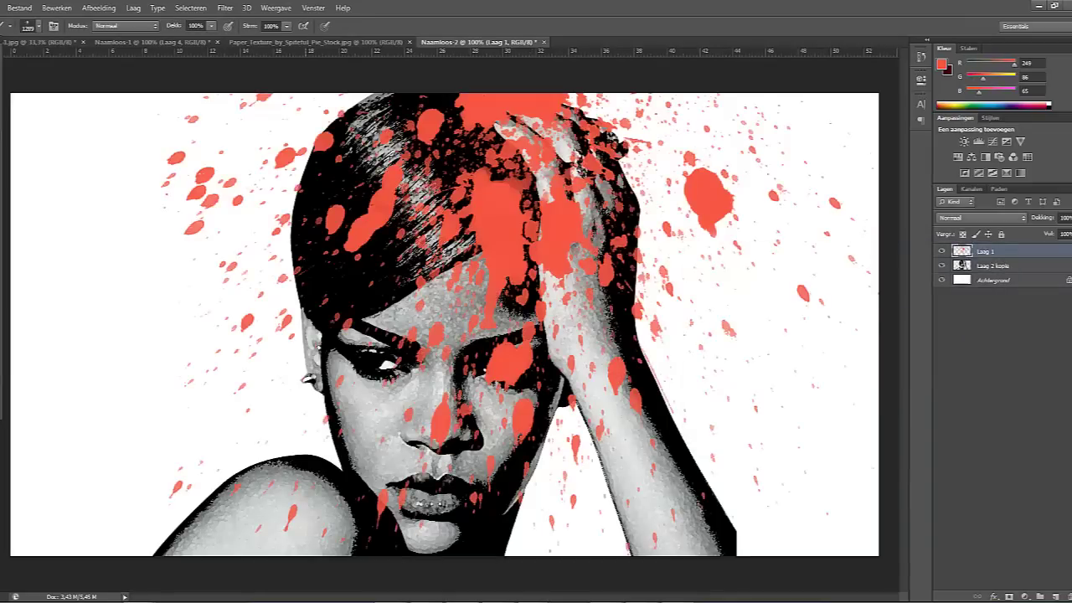
pyautogui.click(276, 418)
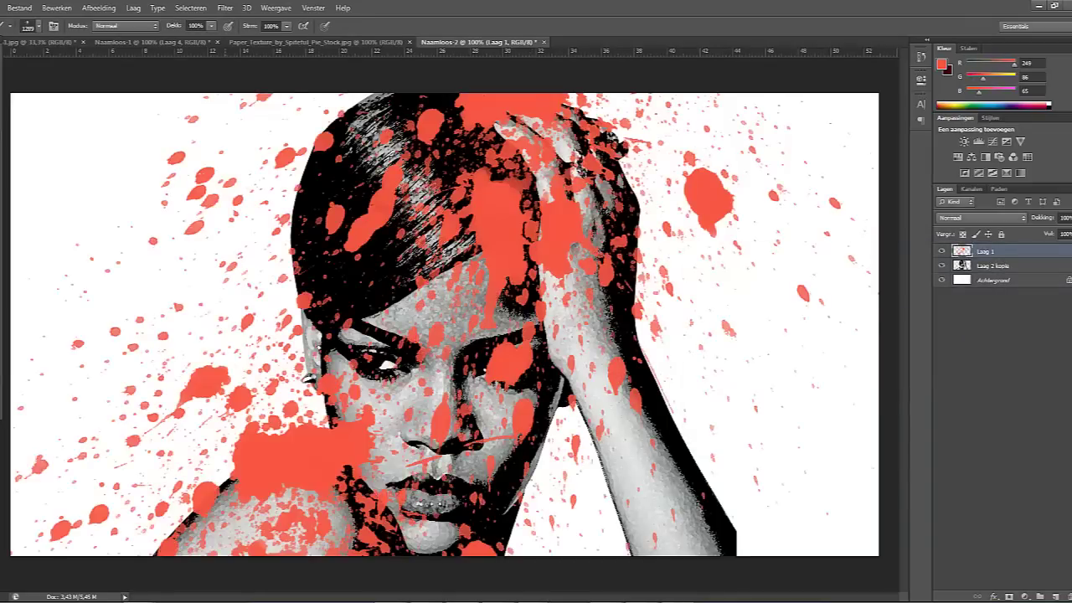
# Reselect the 2489 px splatter brush and reduce its size to about 1521 px.
pyautogui.click(39, 25)
pyautogui.click(79, 154)
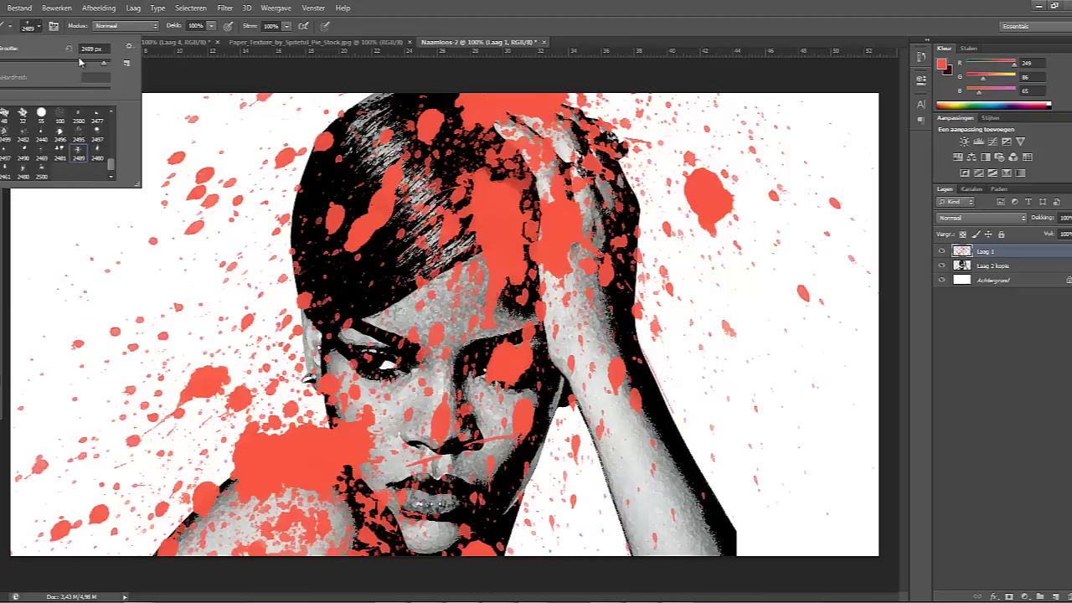
pyautogui.moveTo(105, 64); pyautogui.dragTo(101, 65)
# Switch the colour to yellow and splatter the left half, face and lower-right arm.
pyautogui.press('i')
pyautogui.click(1, 382)
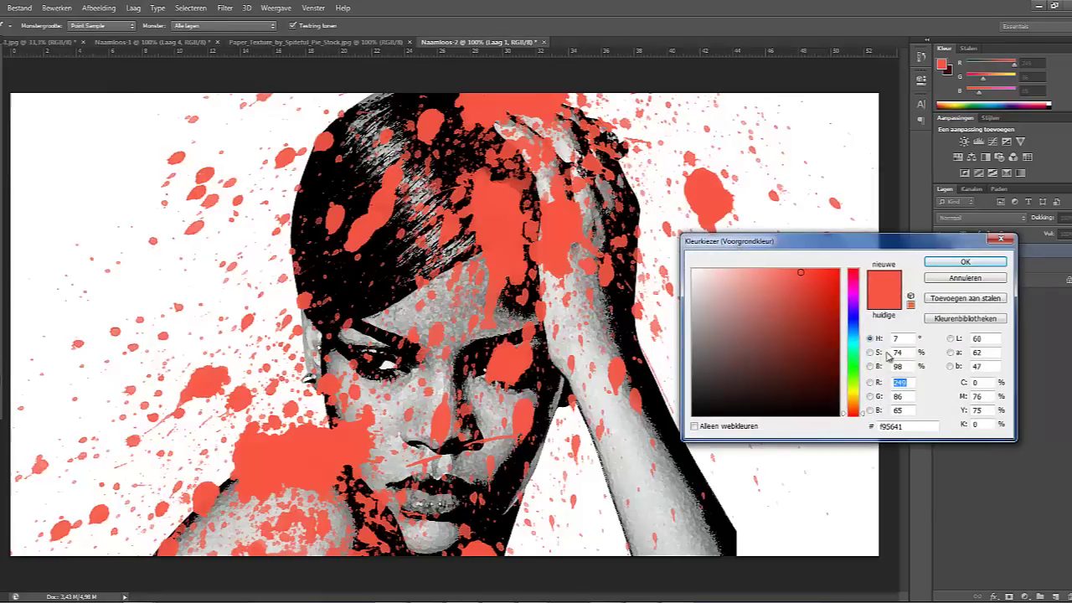
pyautogui.click(858, 392)
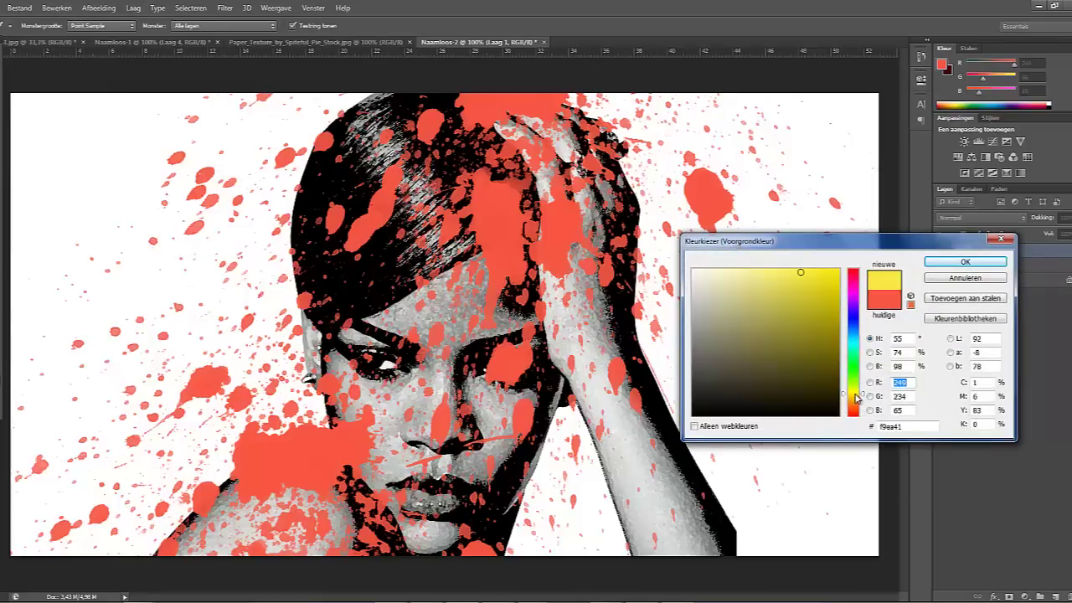
pyautogui.click(966, 263)
pyautogui.click(368, 277)
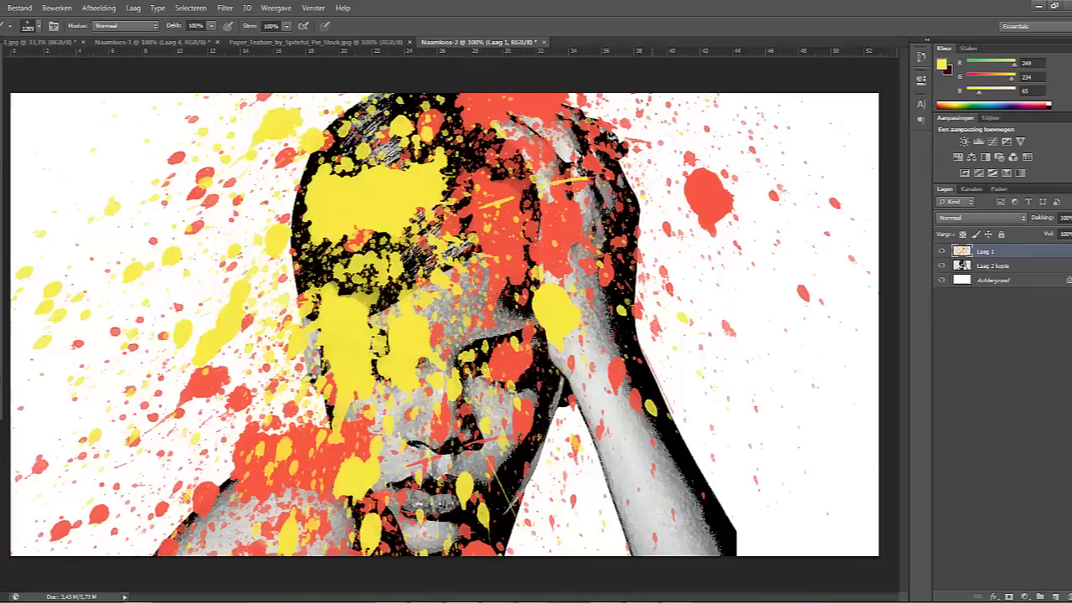
pyautogui.click(653, 452)
# Switch to orange and splatter the face, head, lower-left chest and chin.
pyautogui.click(942, 63)
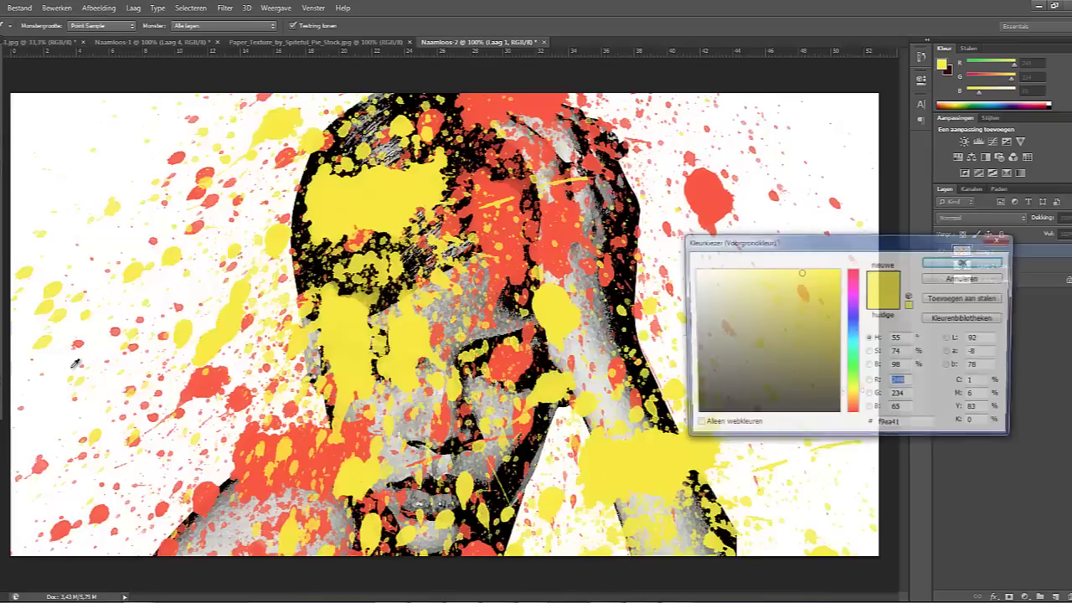
pyautogui.click(857, 404)
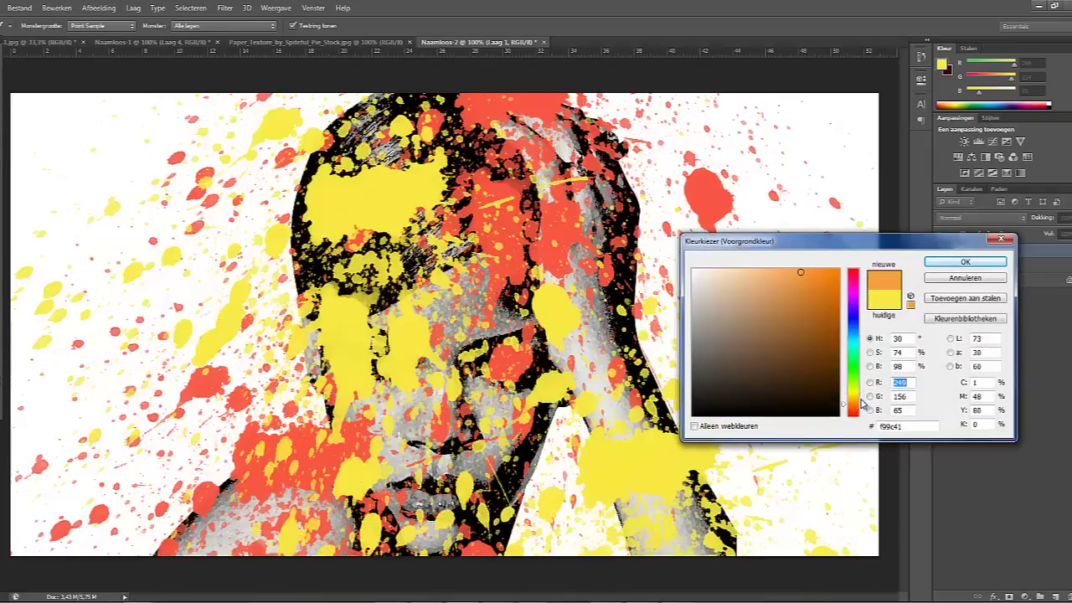
pyautogui.click(947, 265)
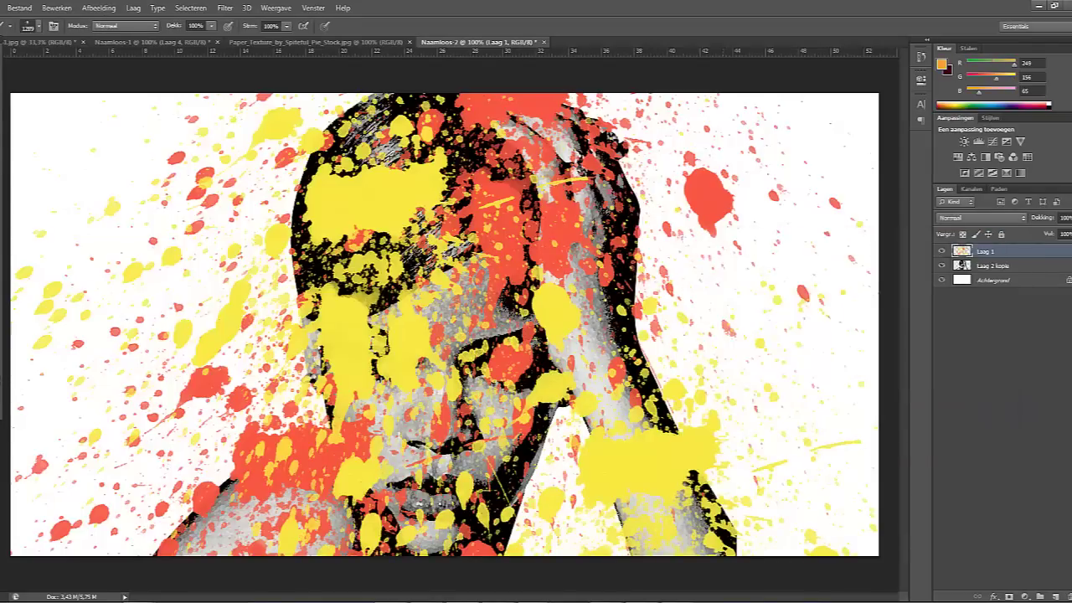
pyautogui.click(478, 226)
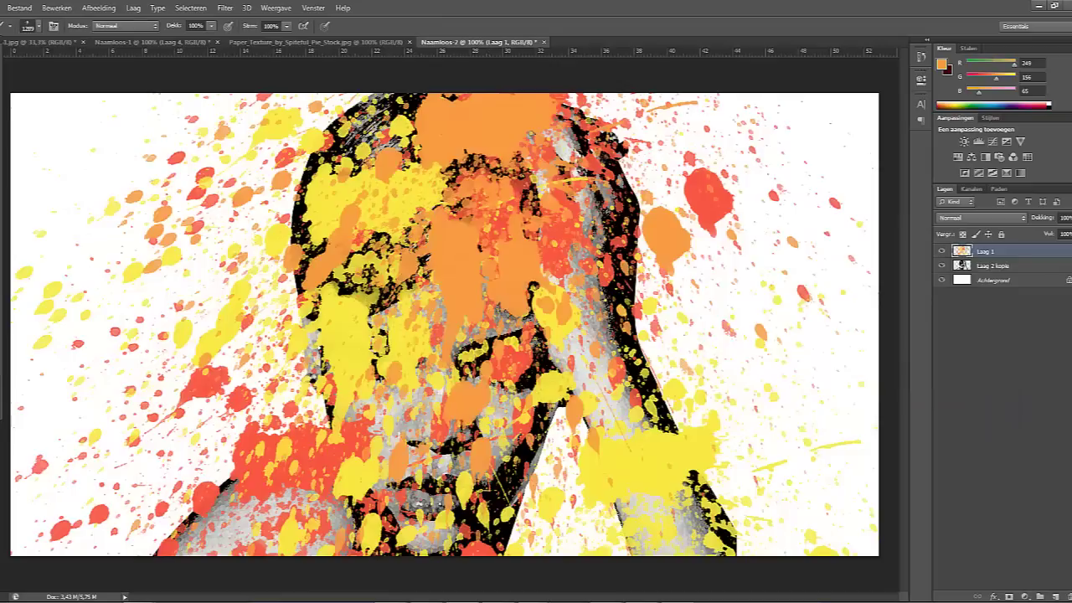
pyautogui.click(319, 444)
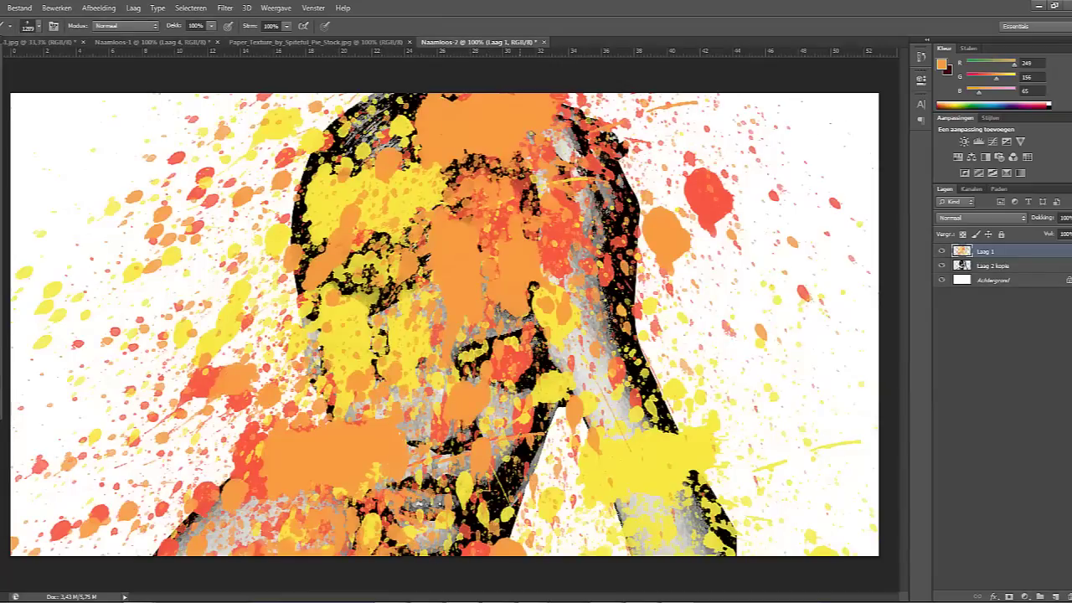
pyautogui.click(511, 385)
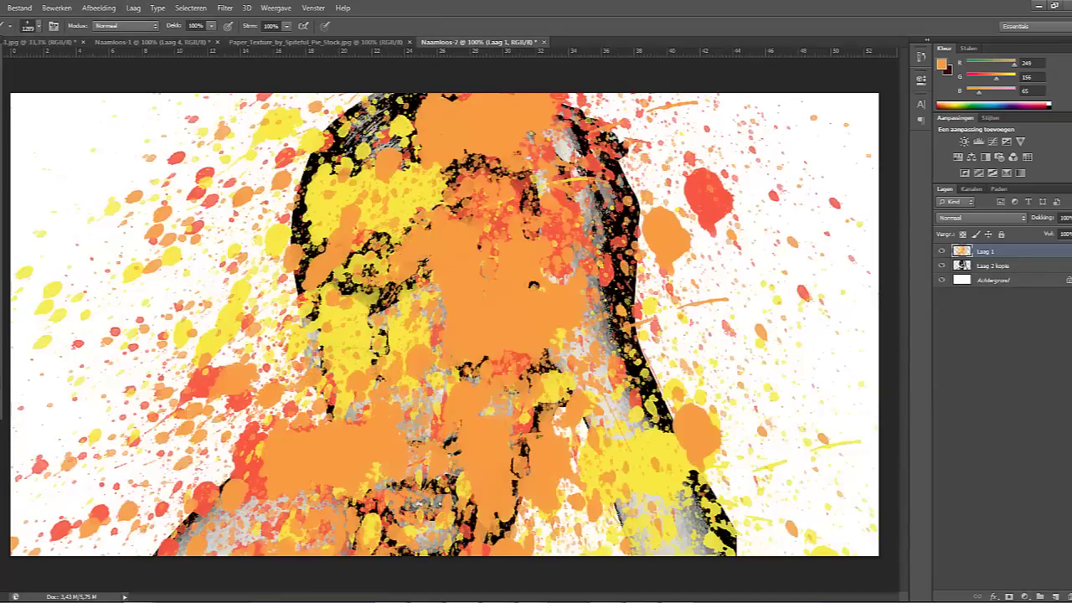
# Set the colour to green and switch to the 2469 px splatter brush at about 1289 px.
pyautogui.click(941, 64)
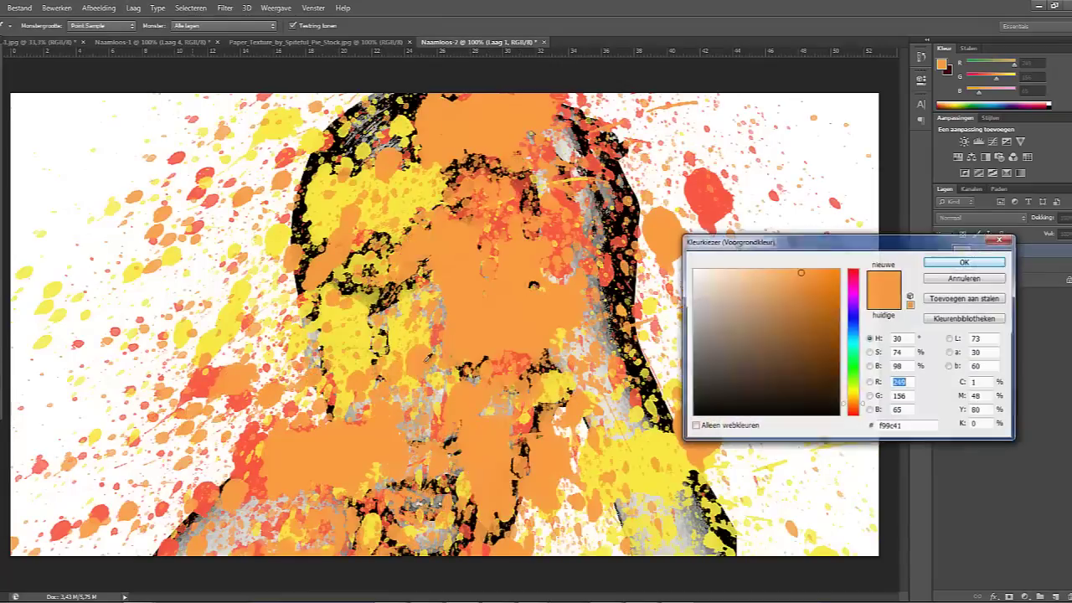
pyautogui.click(856, 370)
pyautogui.click(965, 261)
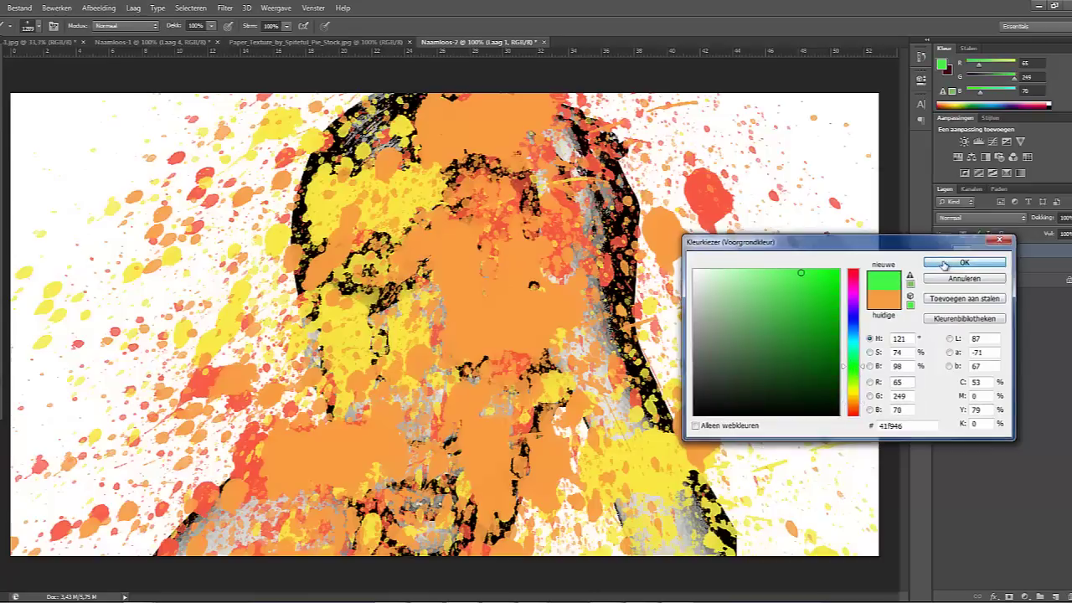
pyautogui.click(38, 26)
pyautogui.click(41, 152)
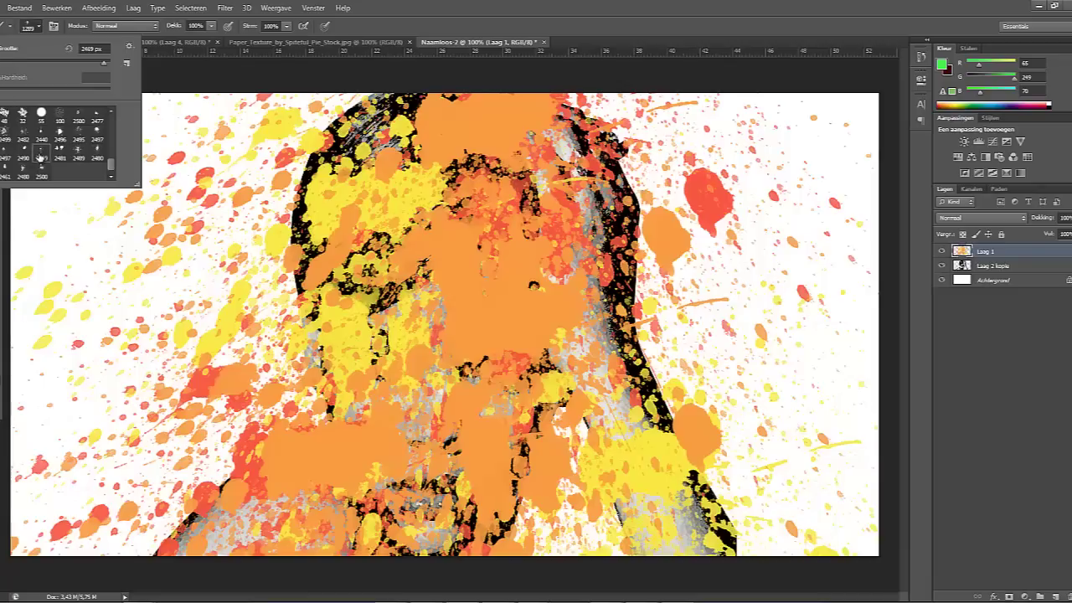
pyautogui.click(83, 65)
pyautogui.moveTo(95, 67); pyautogui.dragTo(102, 66)
pyautogui.press('Return')
# Stamp eight green splatters around the face, head and lower canvas.
pyautogui.click(377, 276)
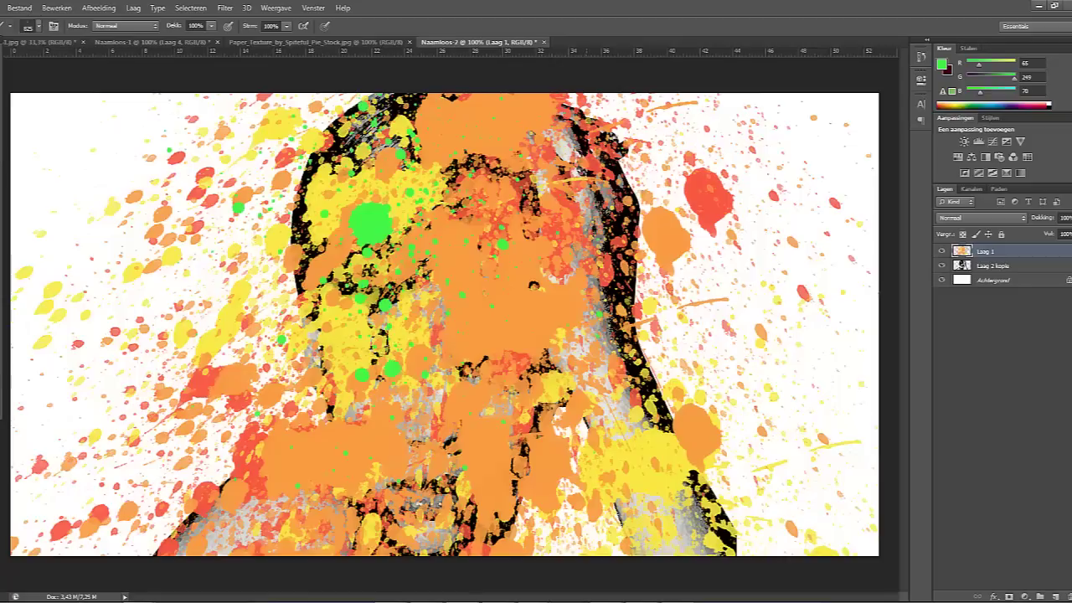
pyautogui.click(570, 442)
pyautogui.click(641, 485)
pyautogui.click(597, 189)
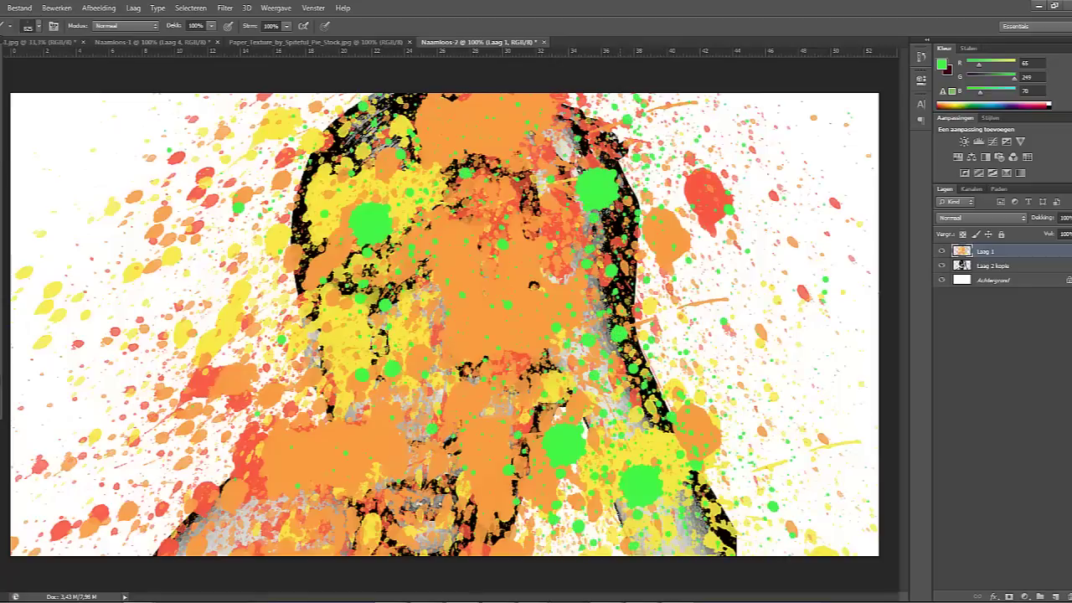
pyautogui.click(715, 495)
pyautogui.click(406, 516)
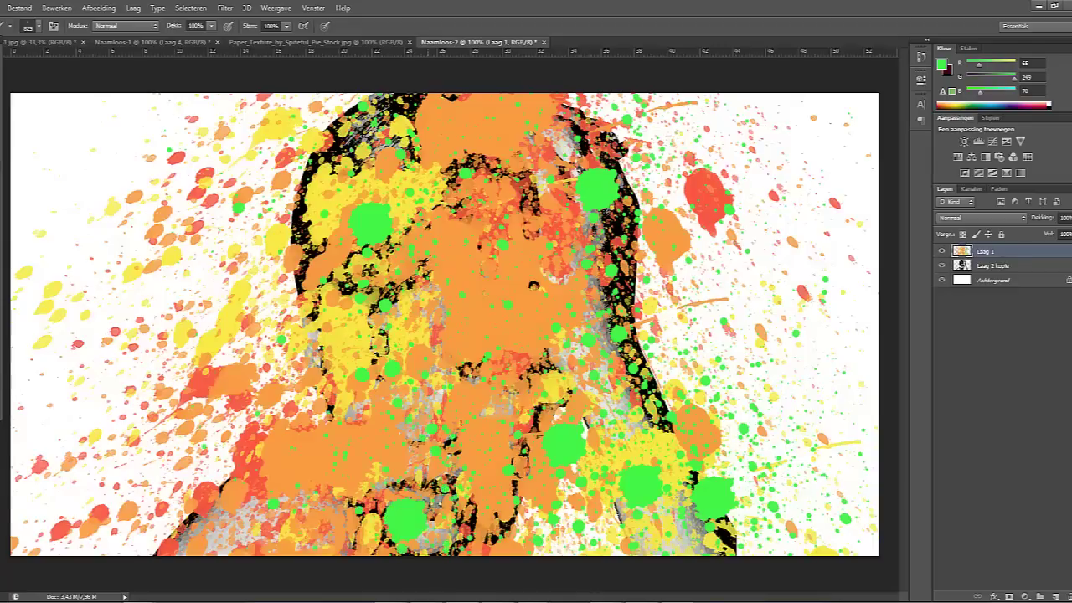
pyautogui.click(219, 505)
pyautogui.click(360, 182)
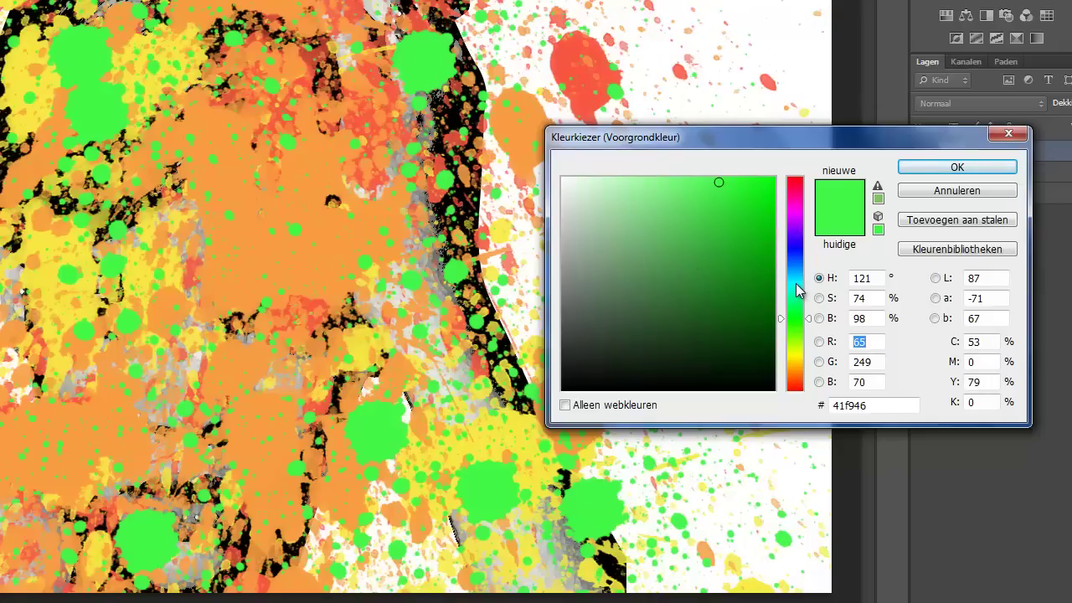
# Switch to cyan and splatter across the canvas and the lower left.
pyautogui.click(795, 283)
pyautogui.click(912, 170)
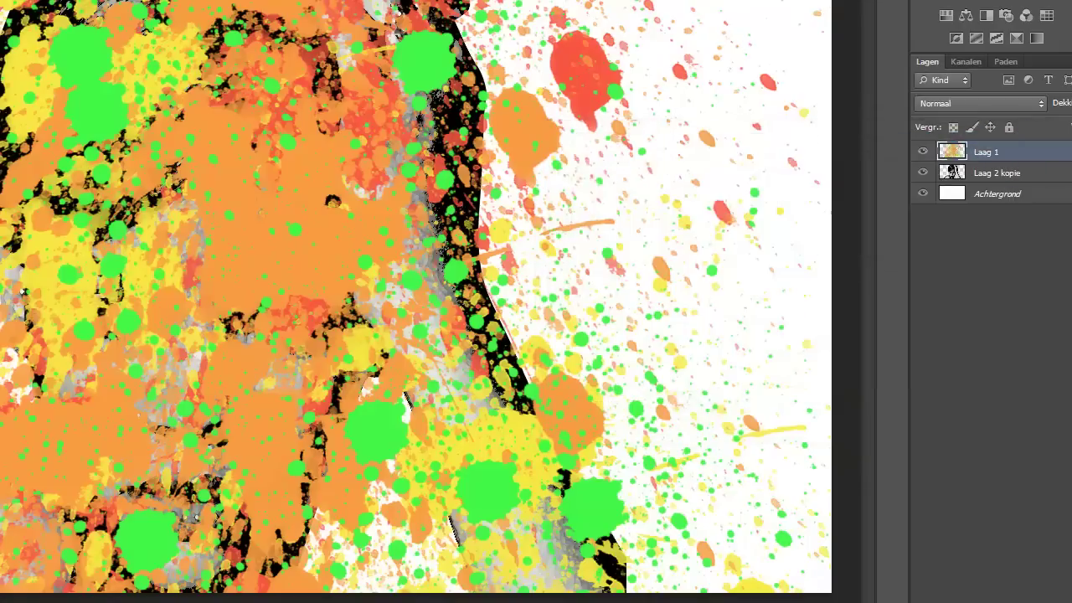
pyautogui.click(343, 235)
pyautogui.click(219, 417)
pyautogui.click(65, 523)
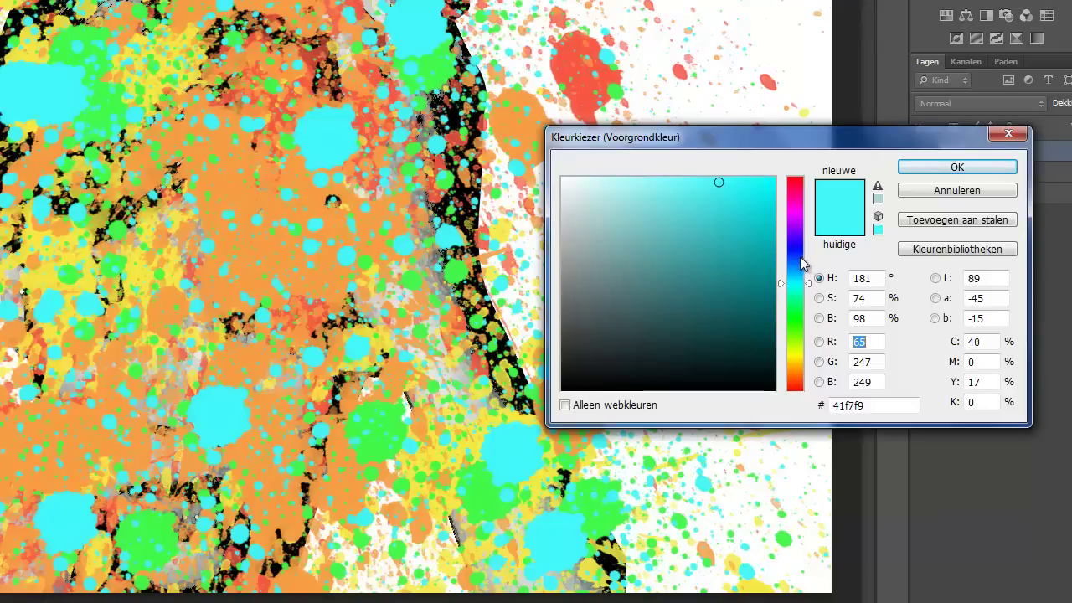
# Splatter blue across the portrait and lower left, then set the colour to magenta e641f9.
pyautogui.click(797, 249)
pyautogui.click(930, 172)
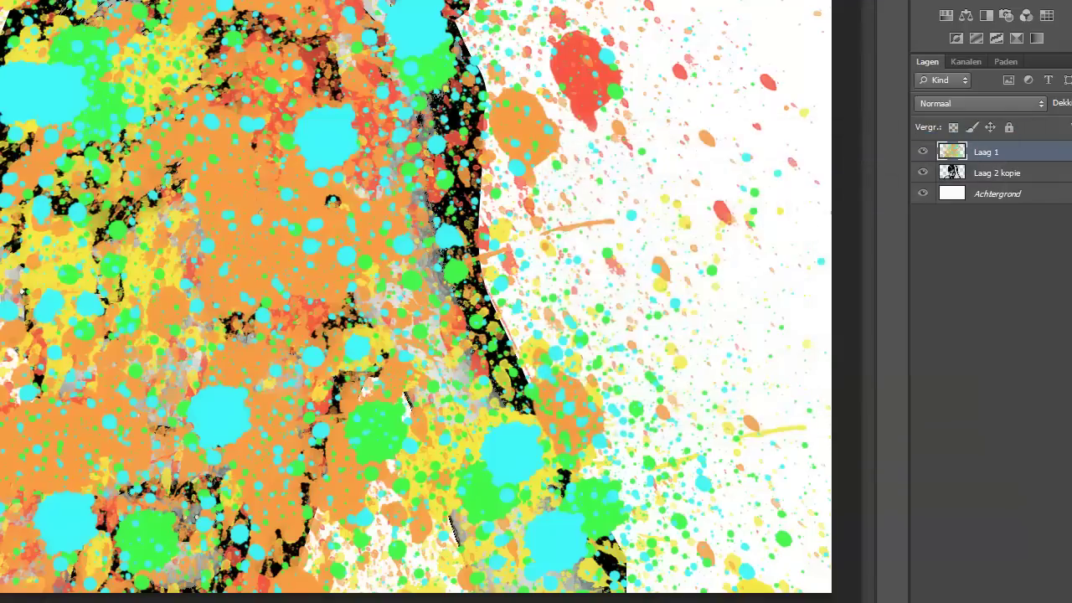
pyautogui.click(251, 209)
pyautogui.click(431, 369)
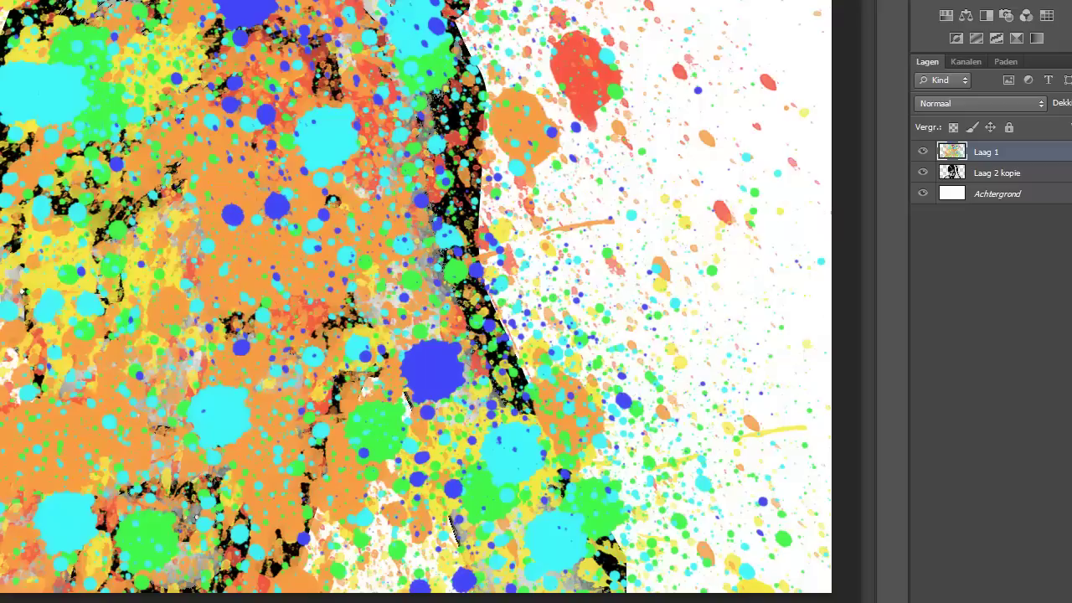
pyautogui.click(45, 452)
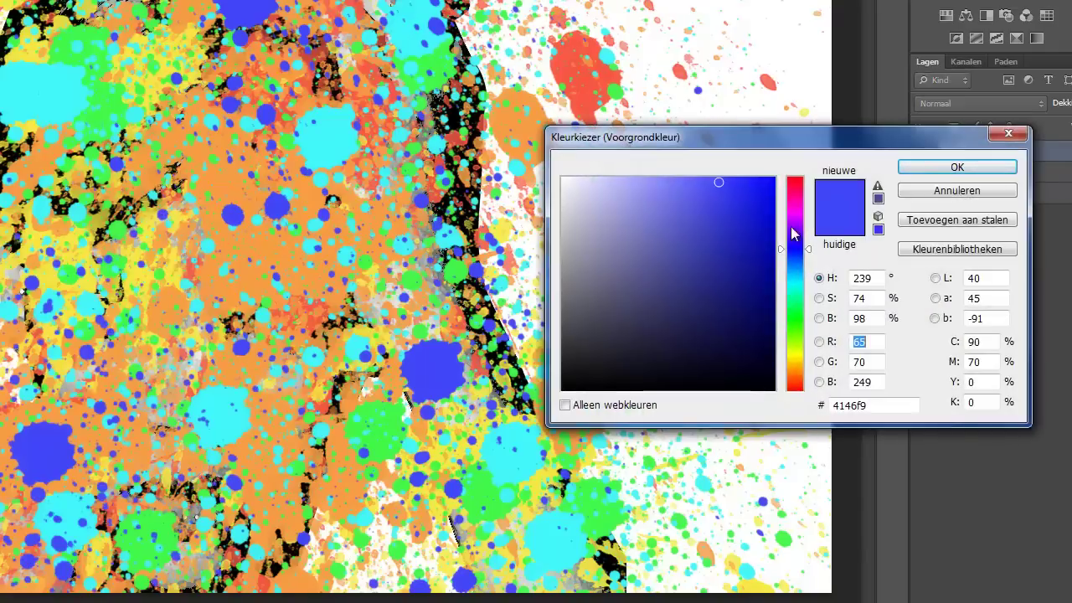
pyautogui.click(802, 216)
pyautogui.click(918, 171)
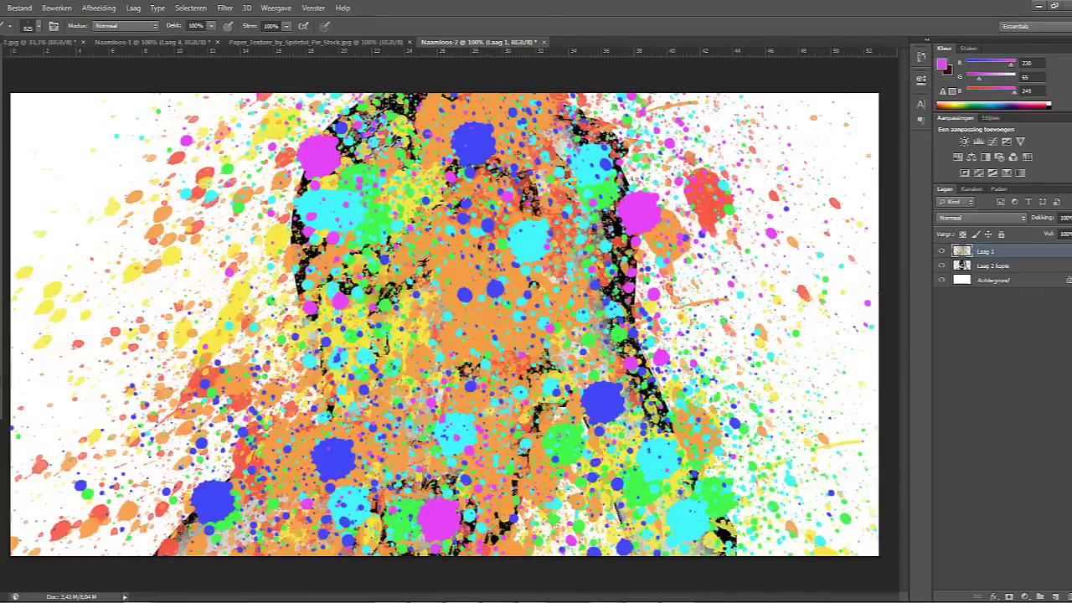
# Switch the foreground colour to red and stamp three red splatters on the figure.
pyautogui.click(5, 352)
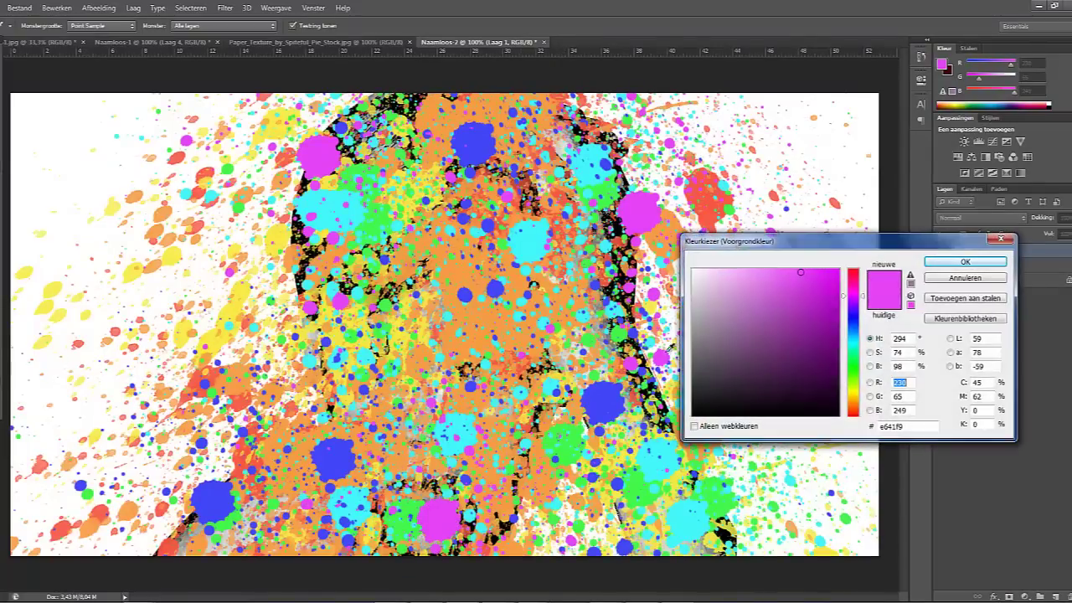
pyautogui.click(855, 270)
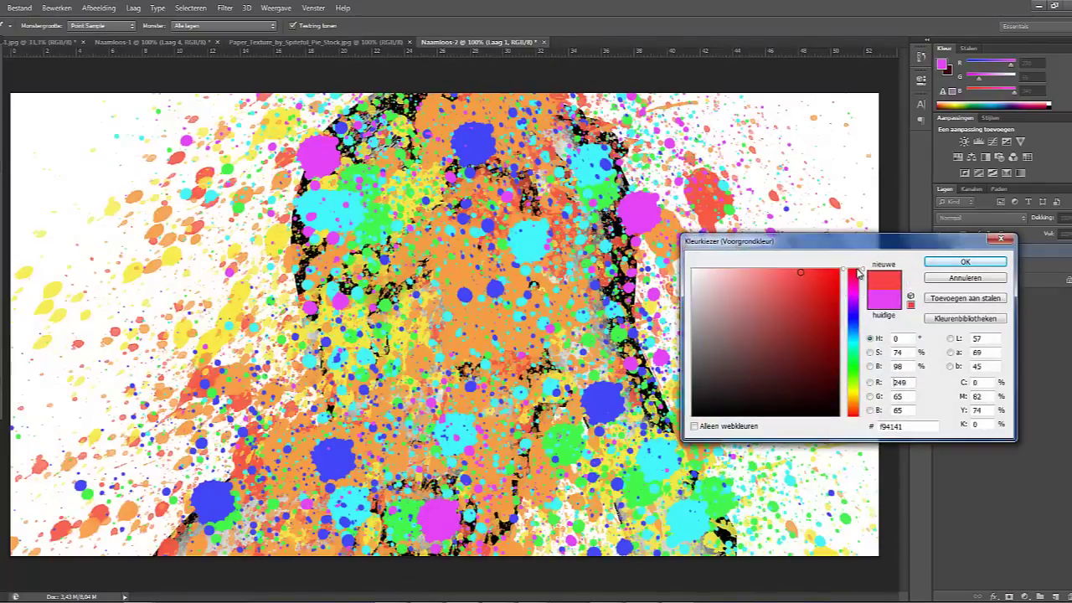
pyautogui.click(963, 262)
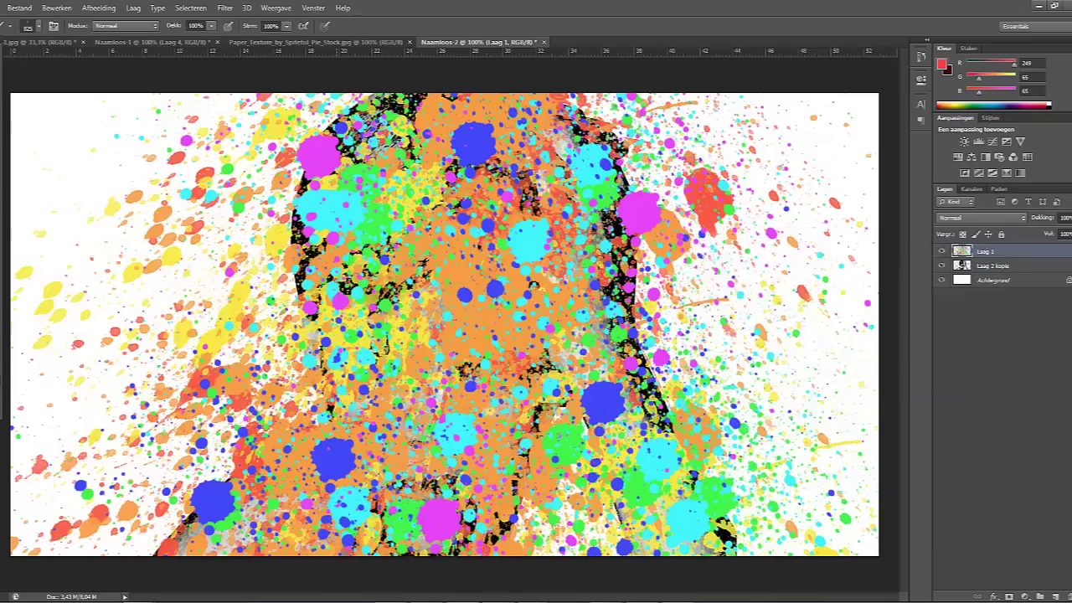
pyautogui.click(312, 183)
pyautogui.click(613, 180)
pyautogui.click(652, 421)
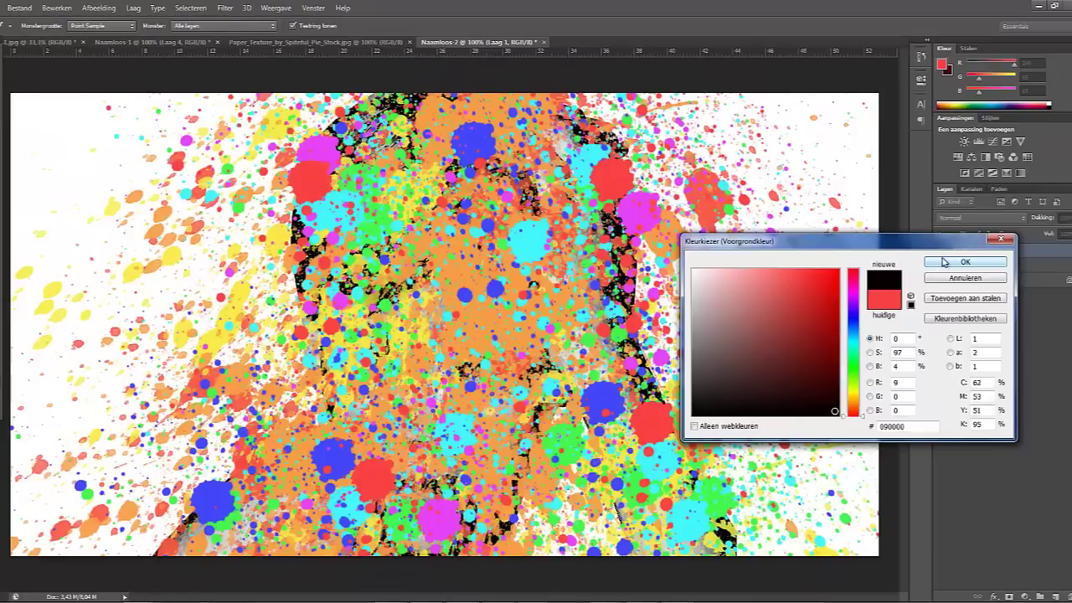
# Switch to near-black (090000) and stamp five black splatters across the face and body.
pyautogui.click(964, 188)
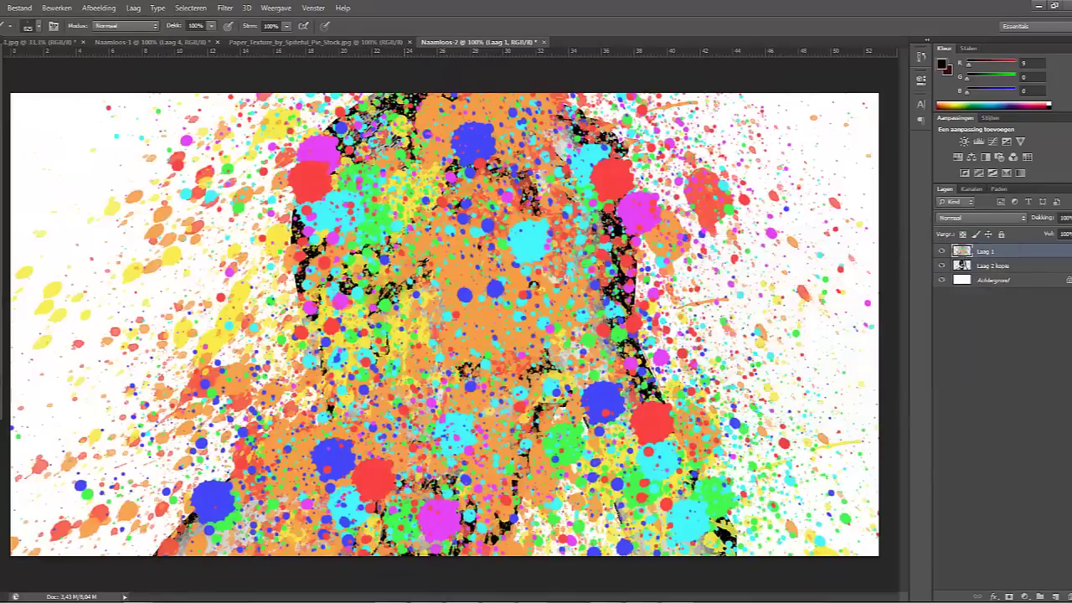
pyautogui.click(387, 356)
pyautogui.click(524, 353)
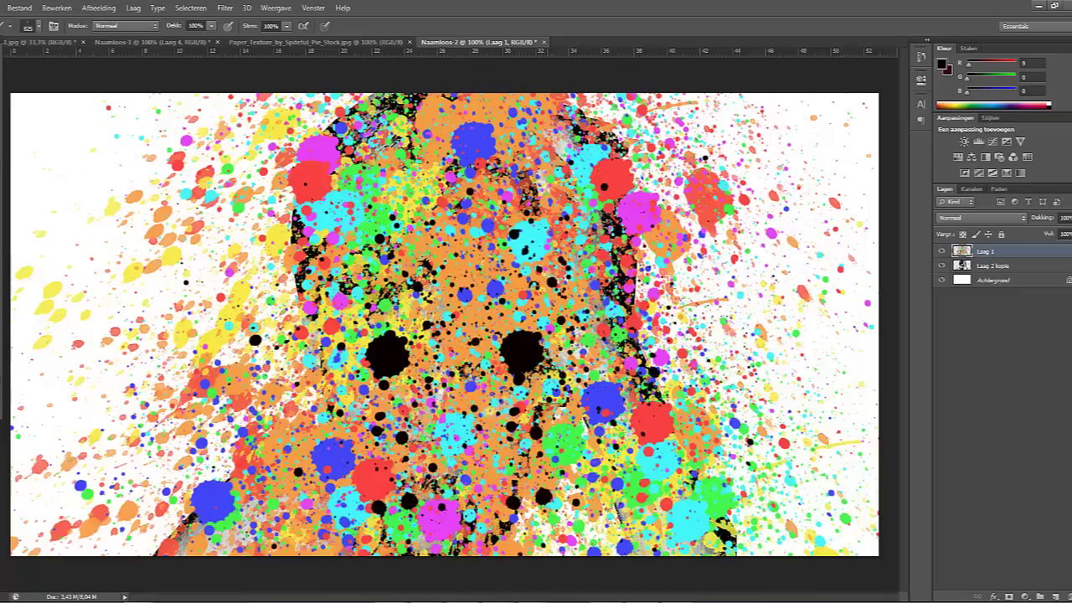
pyautogui.click(446, 201)
pyautogui.click(608, 423)
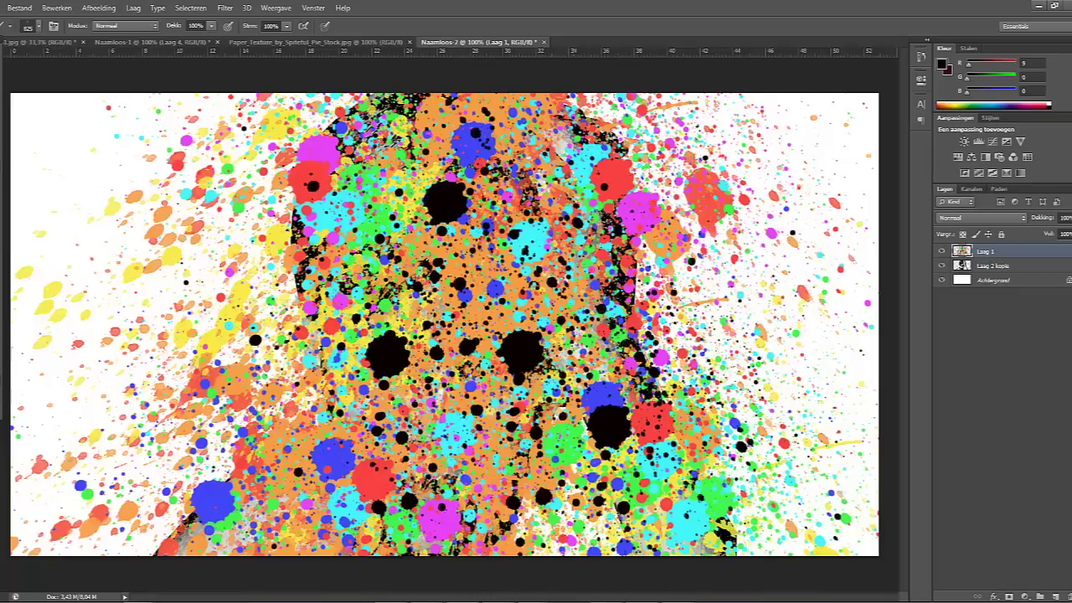
pyautogui.click(310, 490)
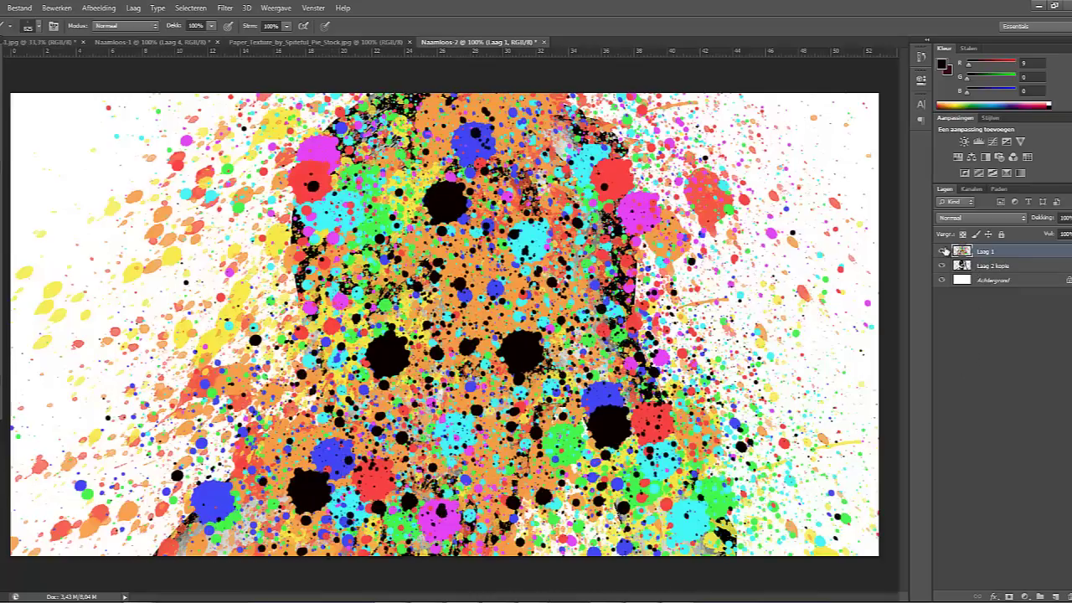
# With Laag 1 hidden, select all of Laag 2 kopie, then show and reactivate Laag 1.
pyautogui.click(943, 251)
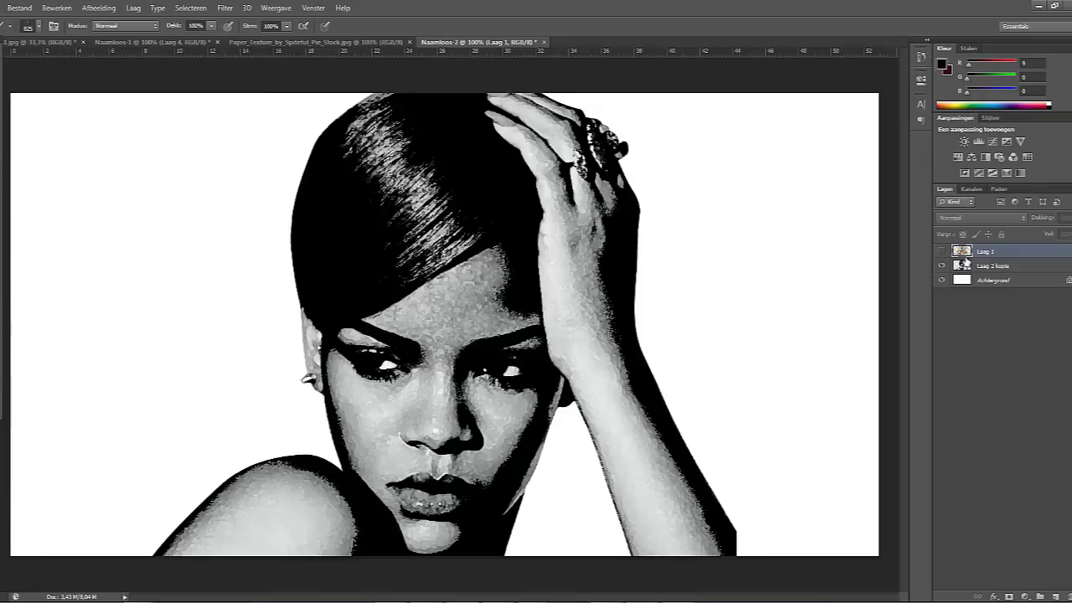
pyautogui.click(981, 266)
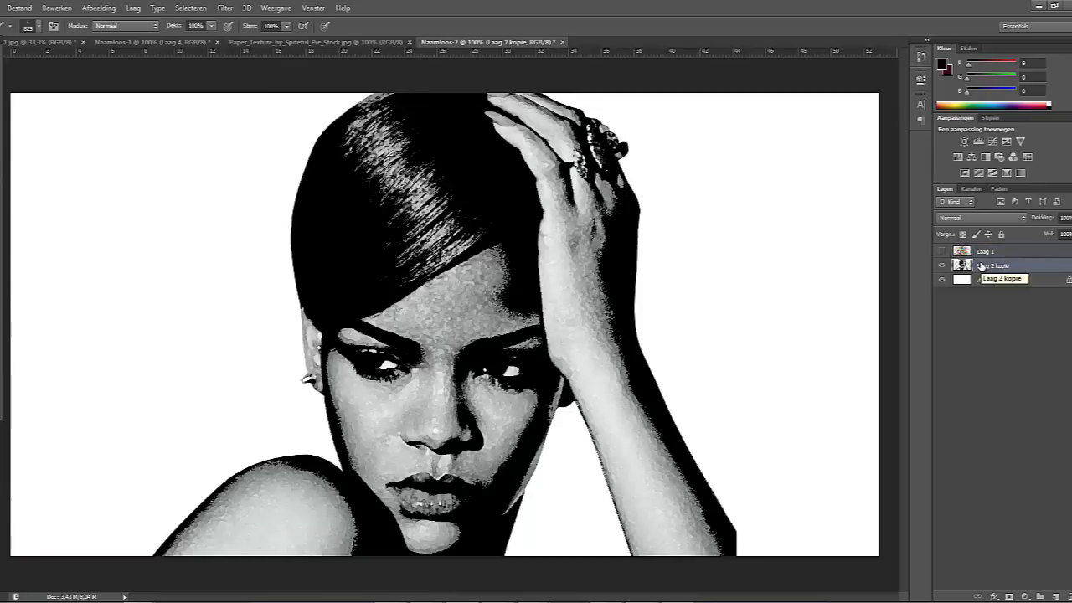
pyautogui.hotkey('ctrl', 'a')
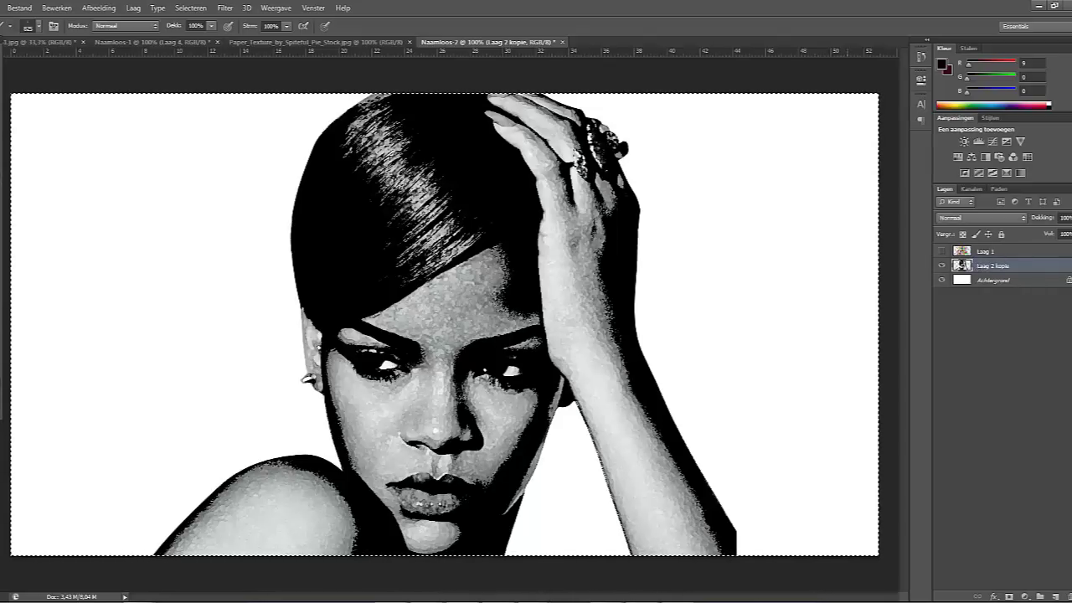
pyautogui.click(942, 252)
pyautogui.click(1008, 255)
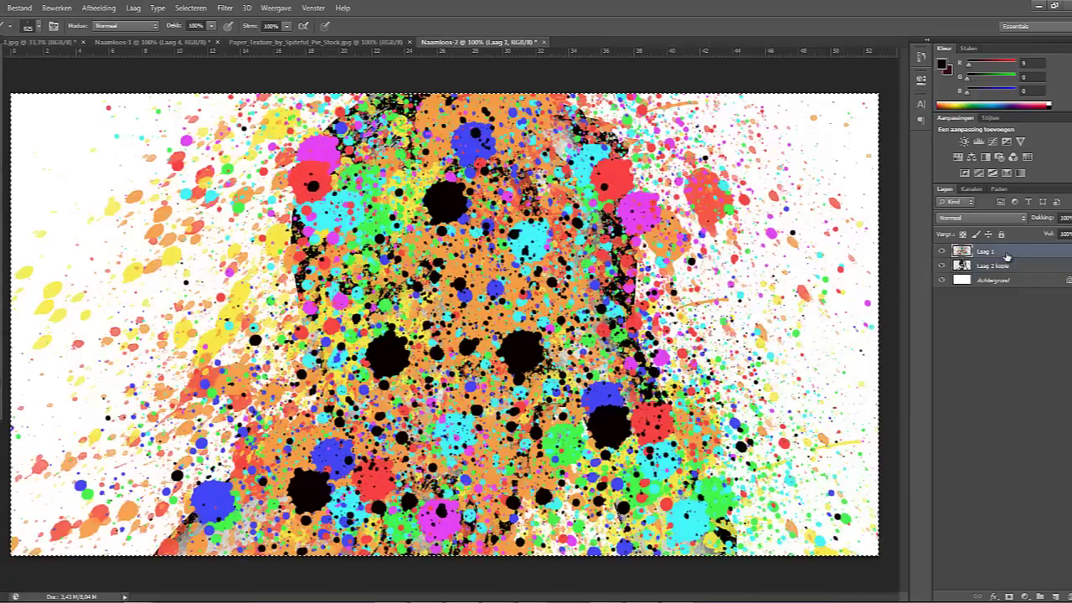
# Add a mask to Laag 1, paste the portrait into it, invert it, and deselect.
pyautogui.click(1008, 595)
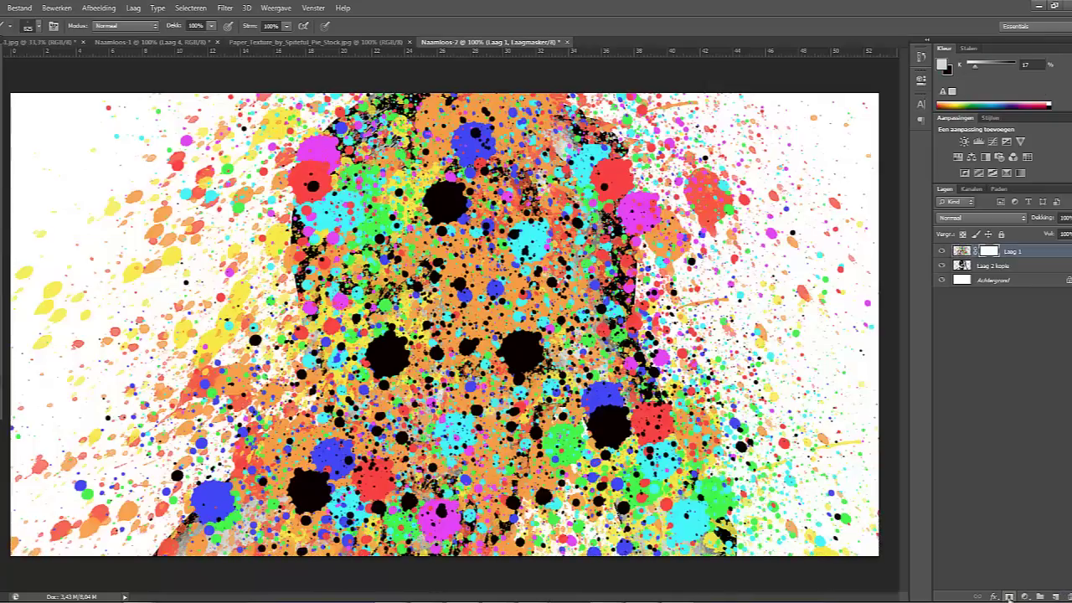
pyautogui.keyDown('alt'); pyautogui.click(989, 252); pyautogui.keyUp('alt')
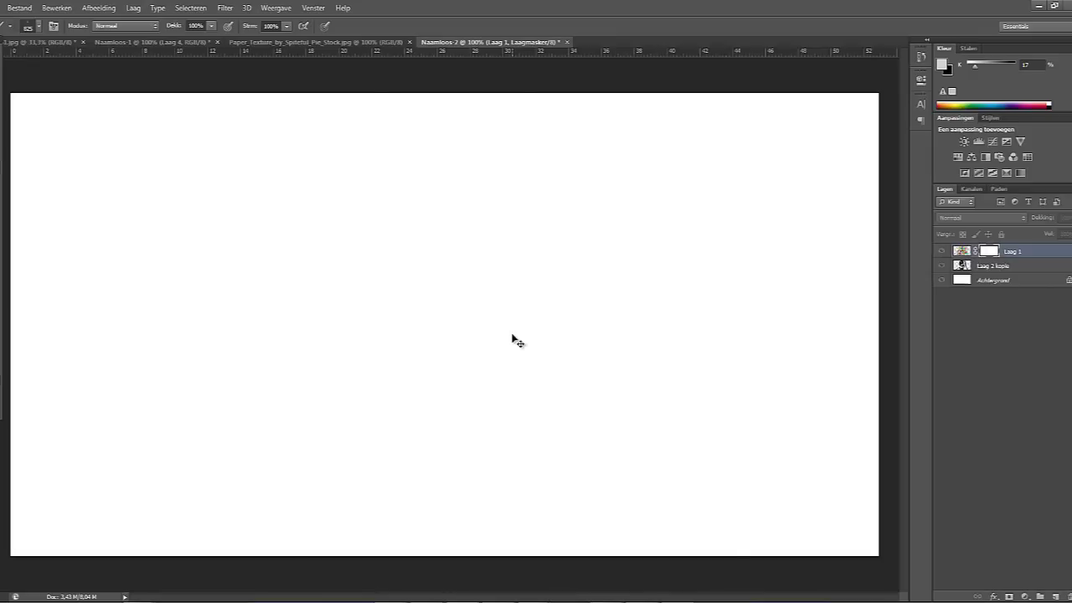
pyautogui.hotkey('ctrl', 'v')
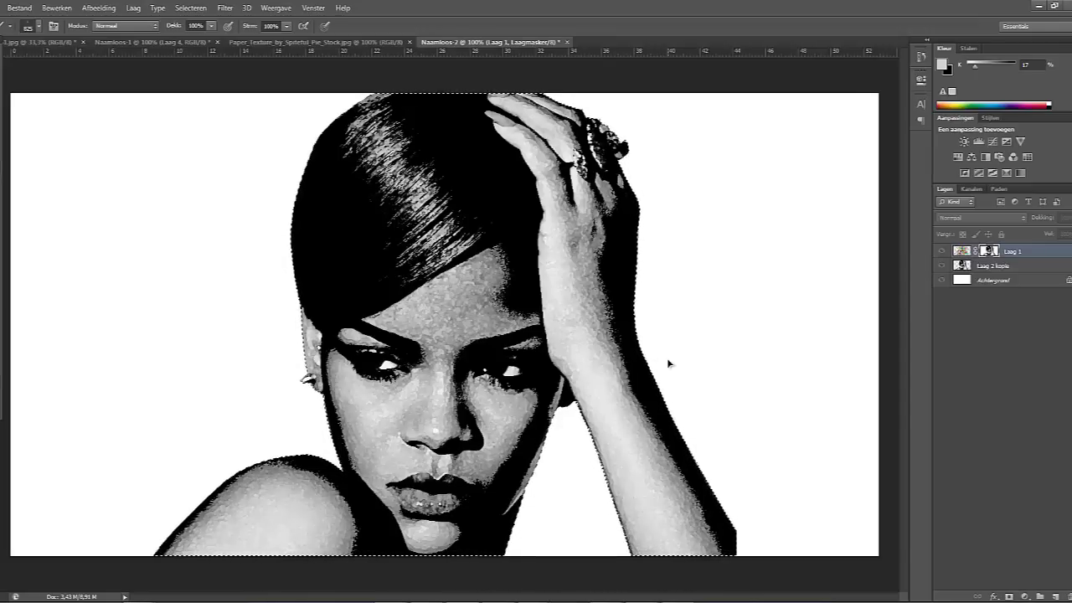
pyautogui.hotkey('ctrl', 'i')
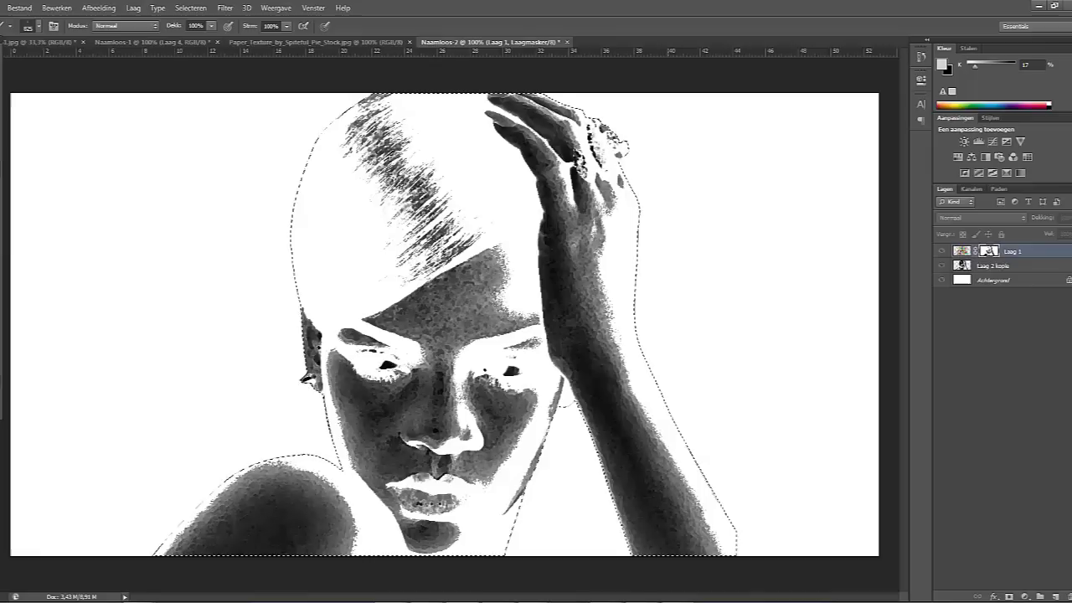
pyautogui.hotkey('ctrl', 'd')
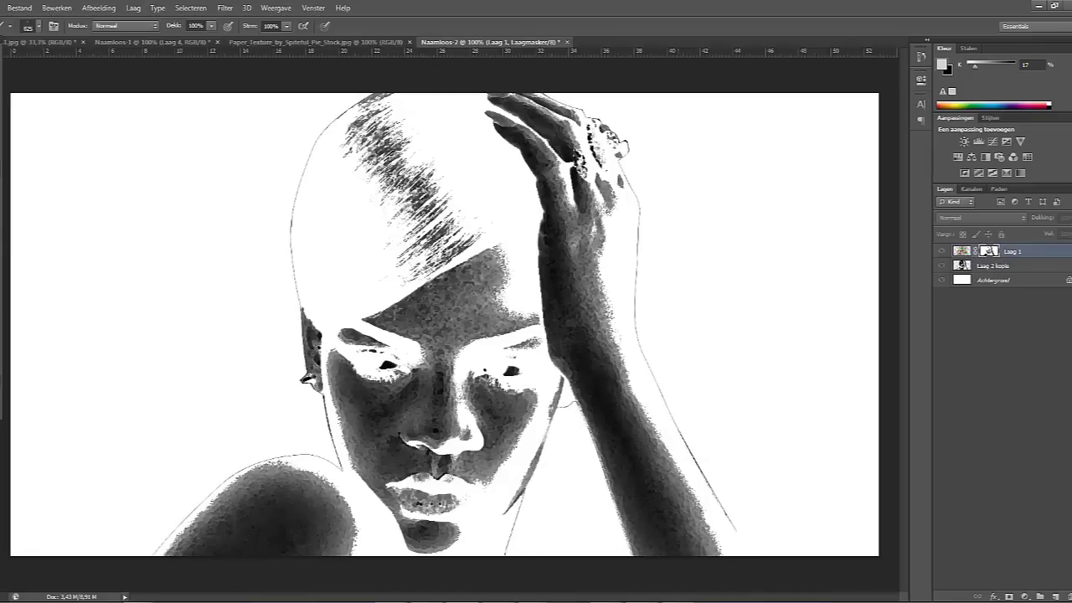
# Select Laag 2 kopie and compare it shown and hidden, leaving it hidden.
pyautogui.click(982, 266)
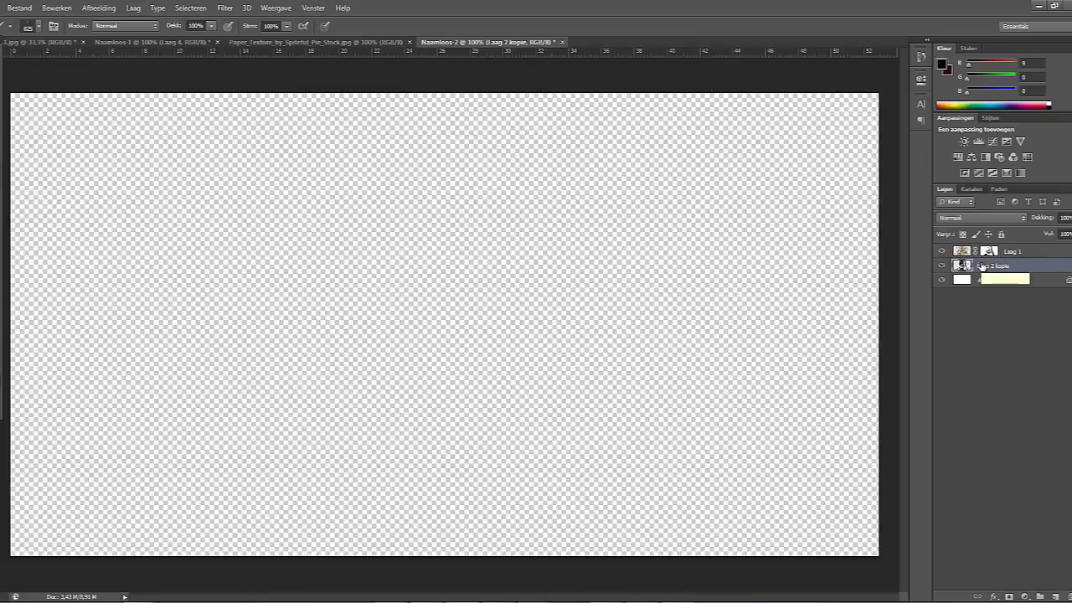
pyautogui.click(943, 266)
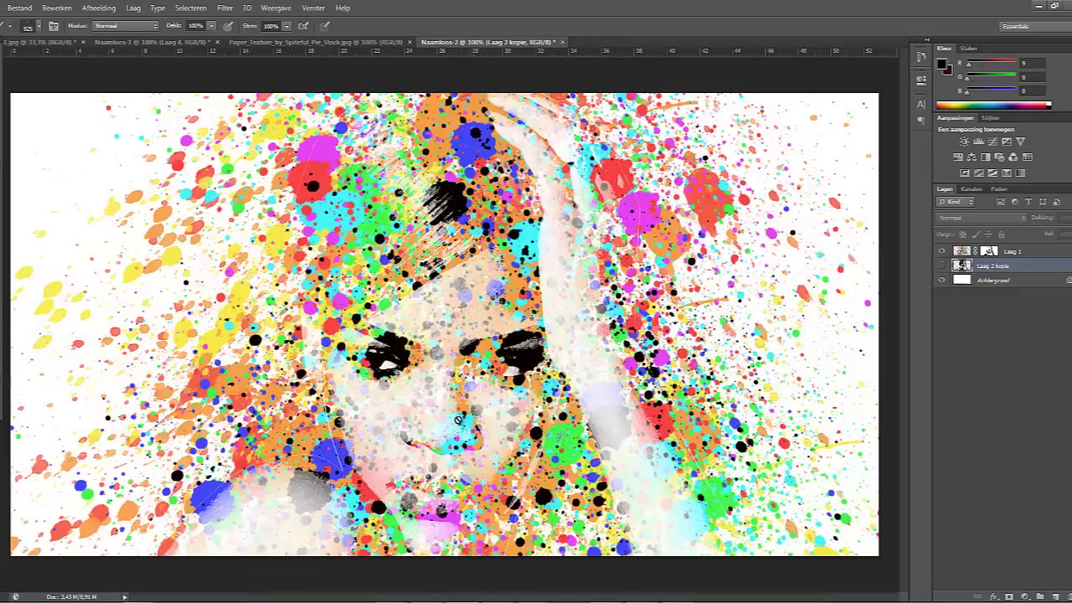
pyautogui.click(942, 266)
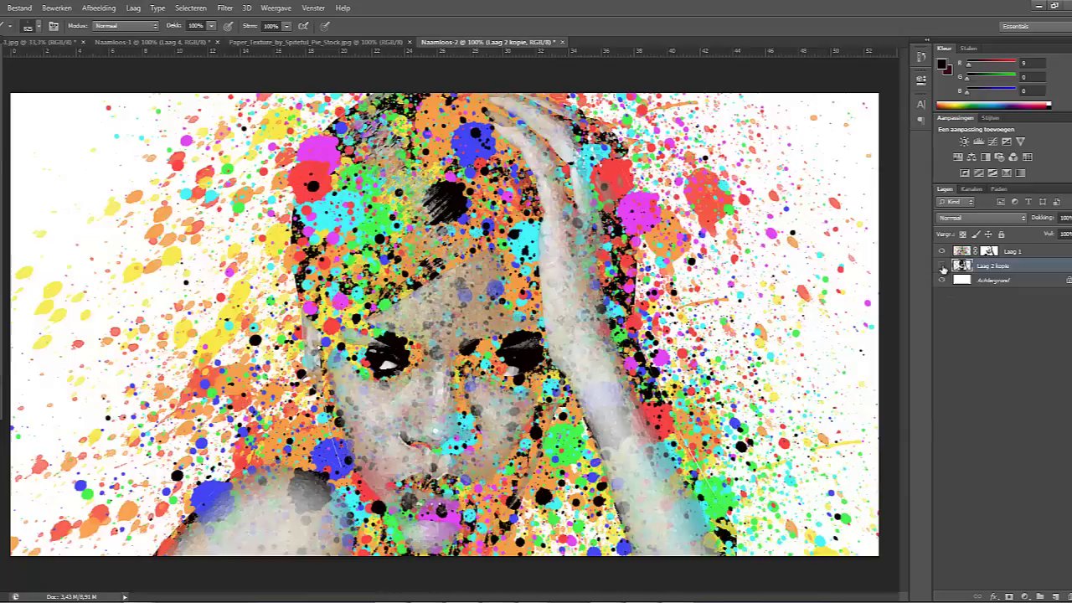
pyautogui.click(942, 265)
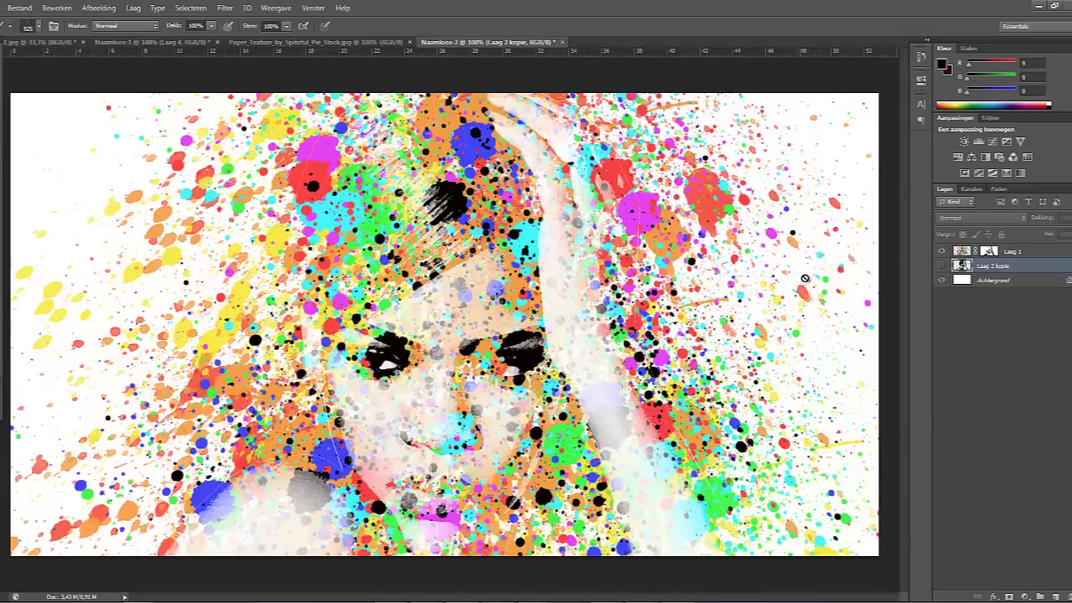
# Bring the Naamloos-1 paper-texture document to the front.
pyautogui.click(179, 42)
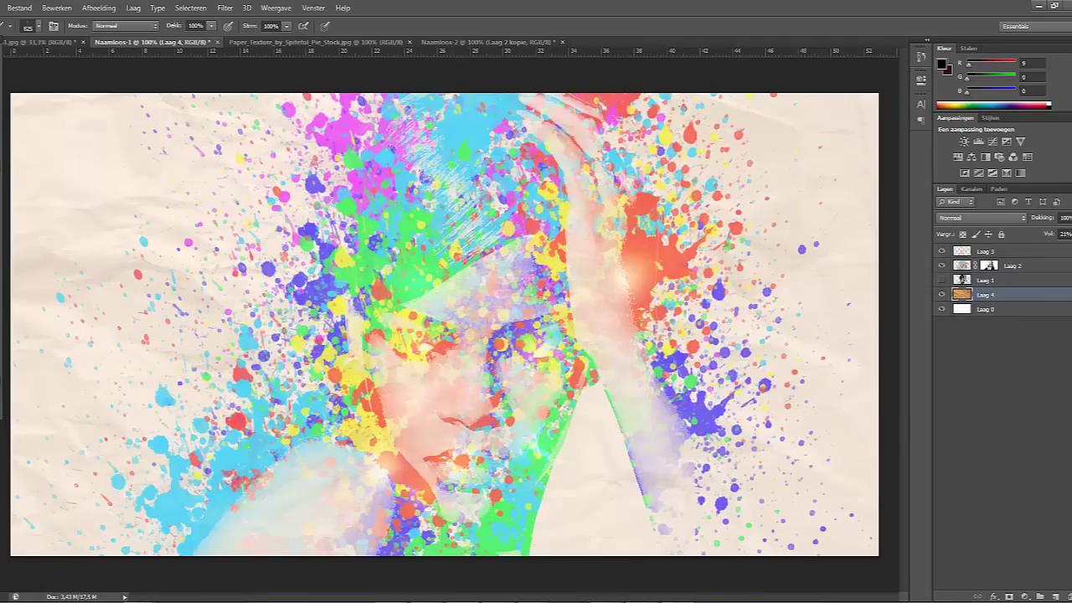